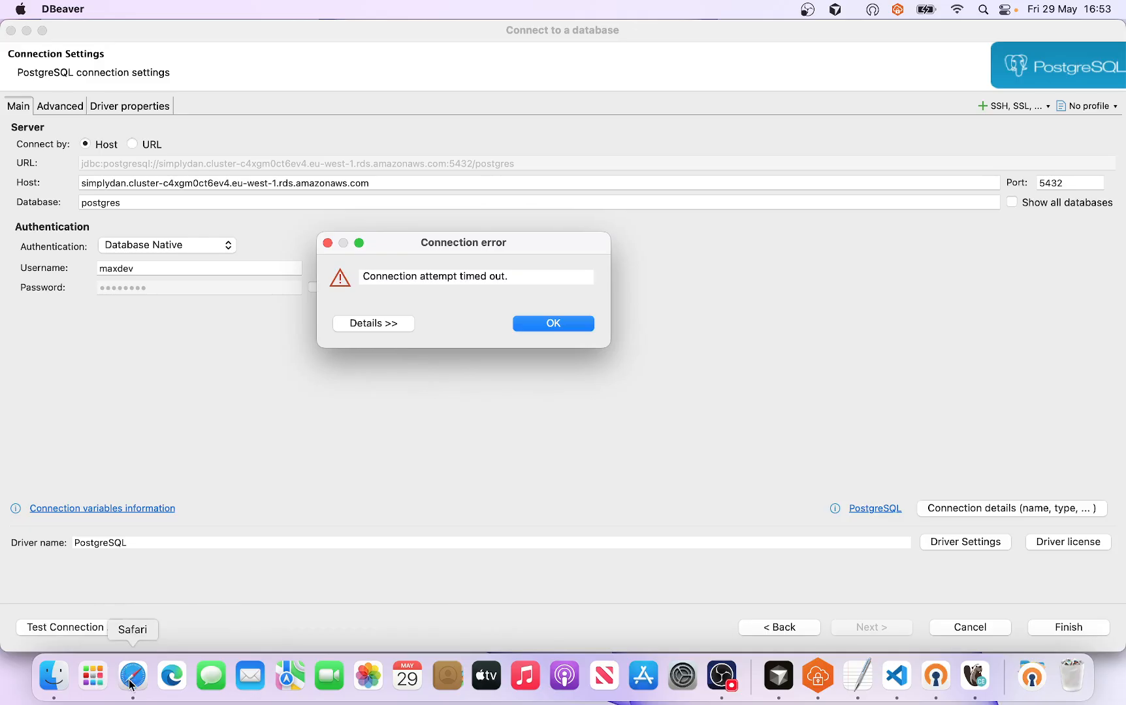
# - Switch to Safari and open the Get started with AWS Client VPN documentation page
pyautogui.click(129, 674)
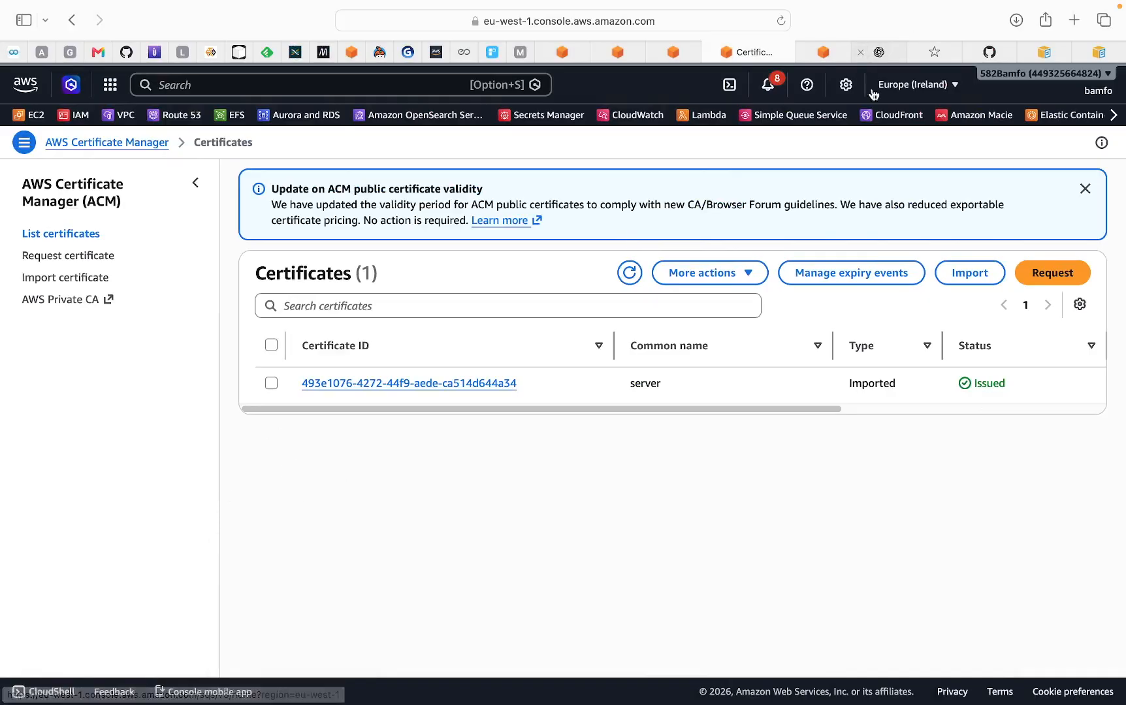
pyautogui.moveTo(1103, 58)
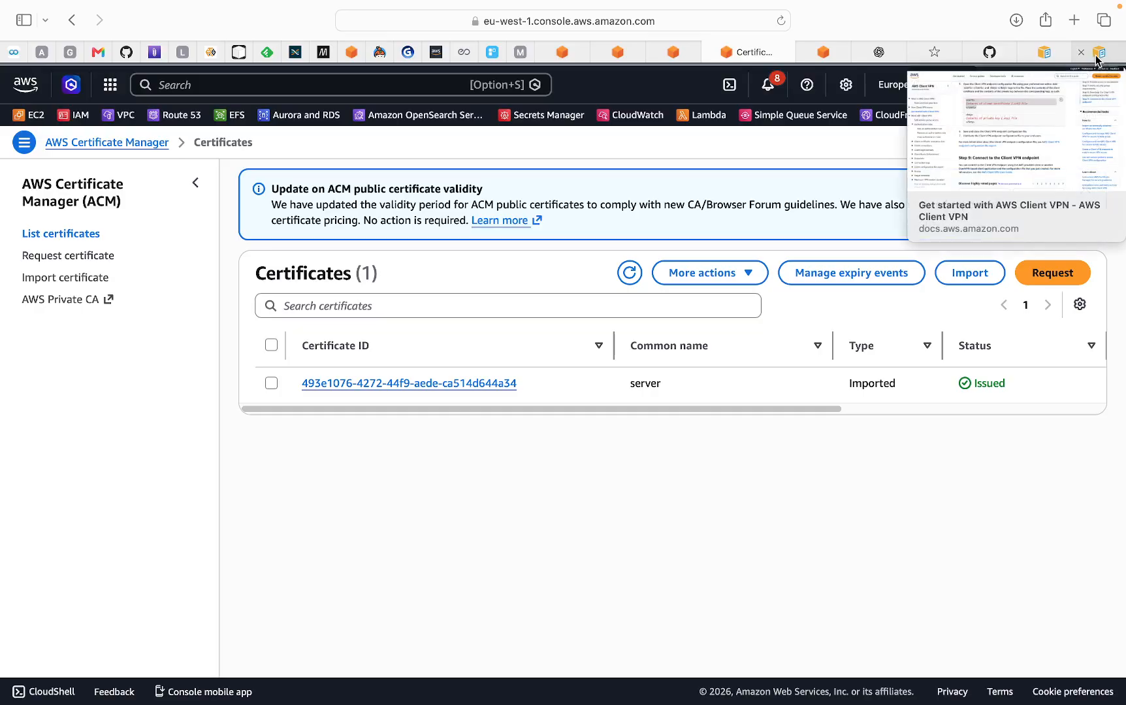
pyautogui.click(1043, 52)
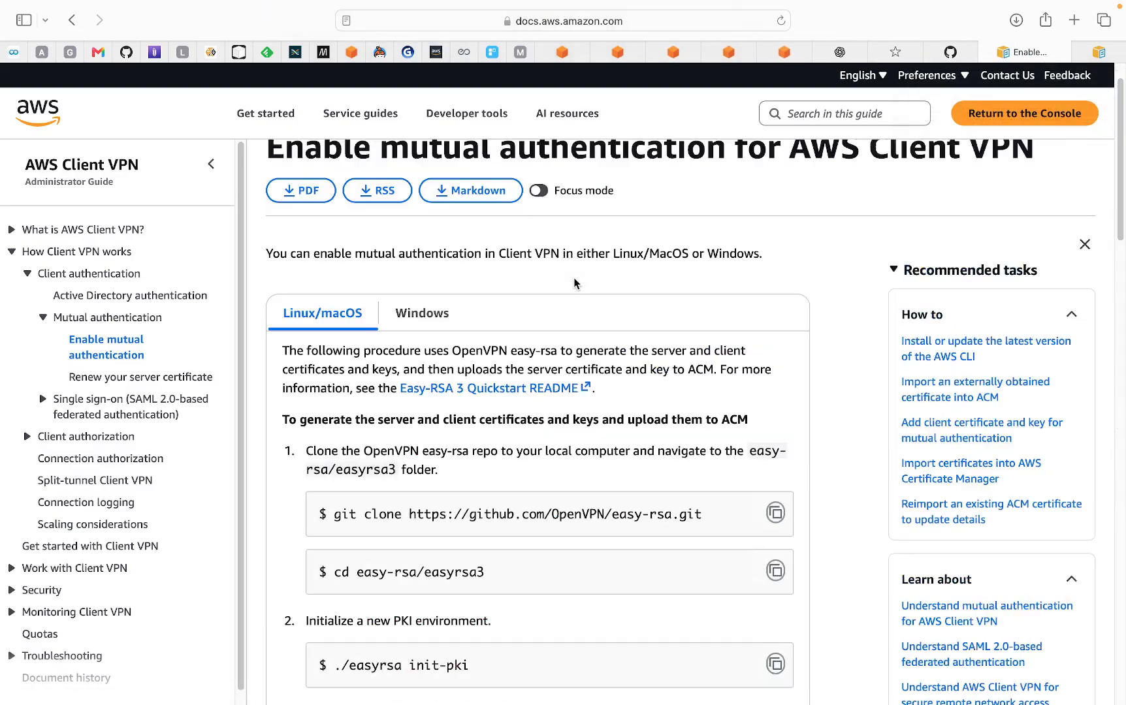
pyautogui.click(1102, 58)
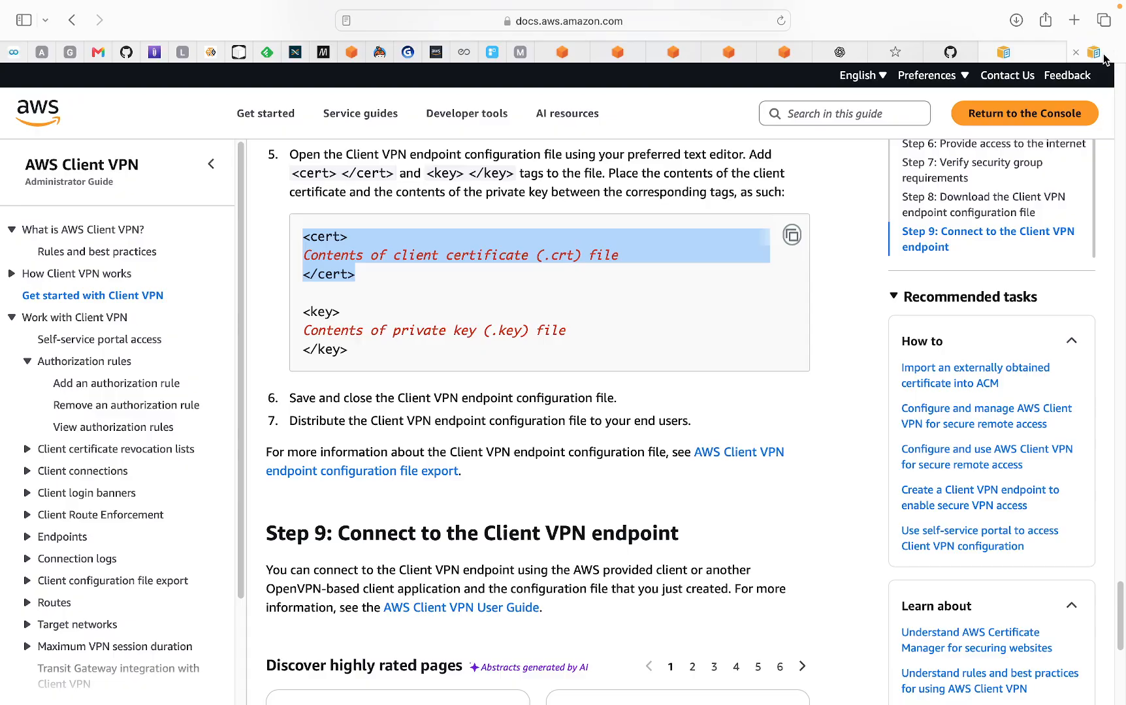
# - Review the Client VPN getting-started guide from its introduction and prerequisites through Step 8 on the endpoint configuration file
pyautogui.scroll(10, 648, 307)
pyautogui.scroll(20, 623, 254)
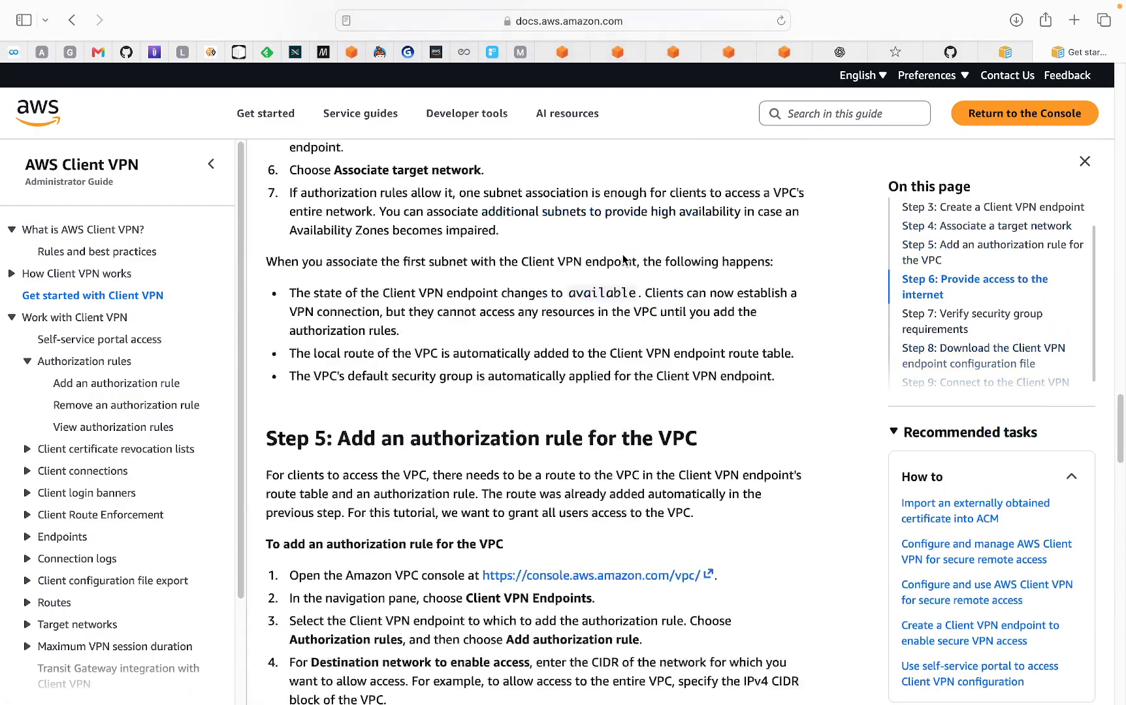
pyautogui.scroll(15, 615, 255)
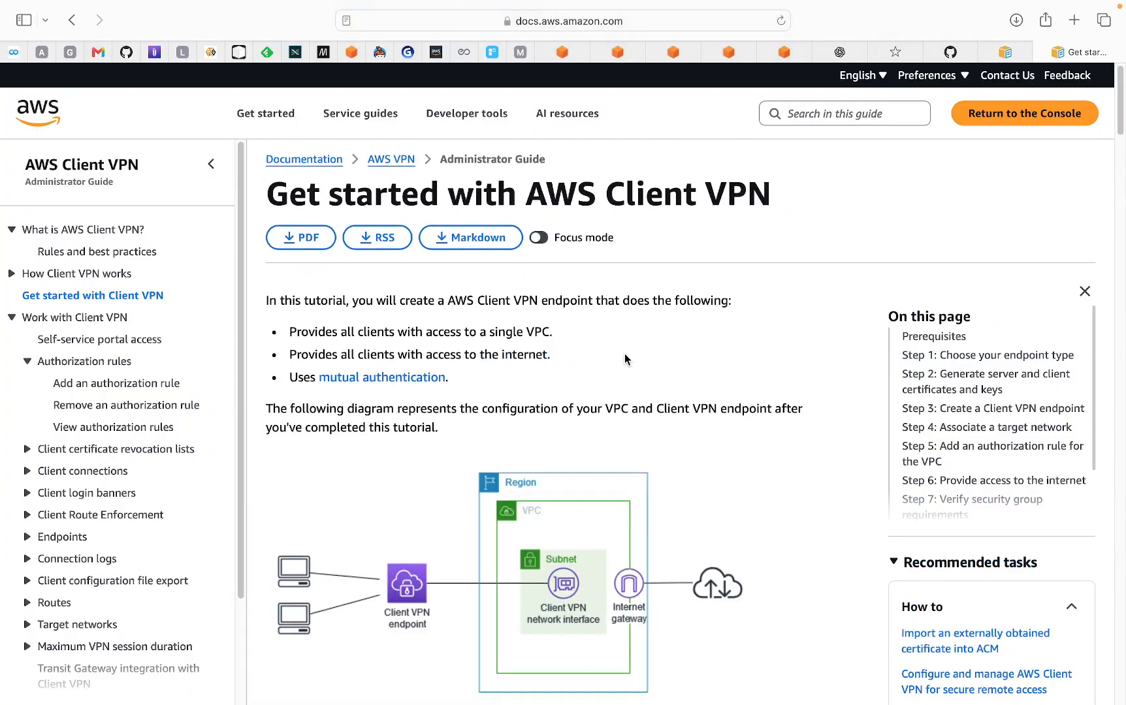
pyautogui.scroll(-3, 655, 478)
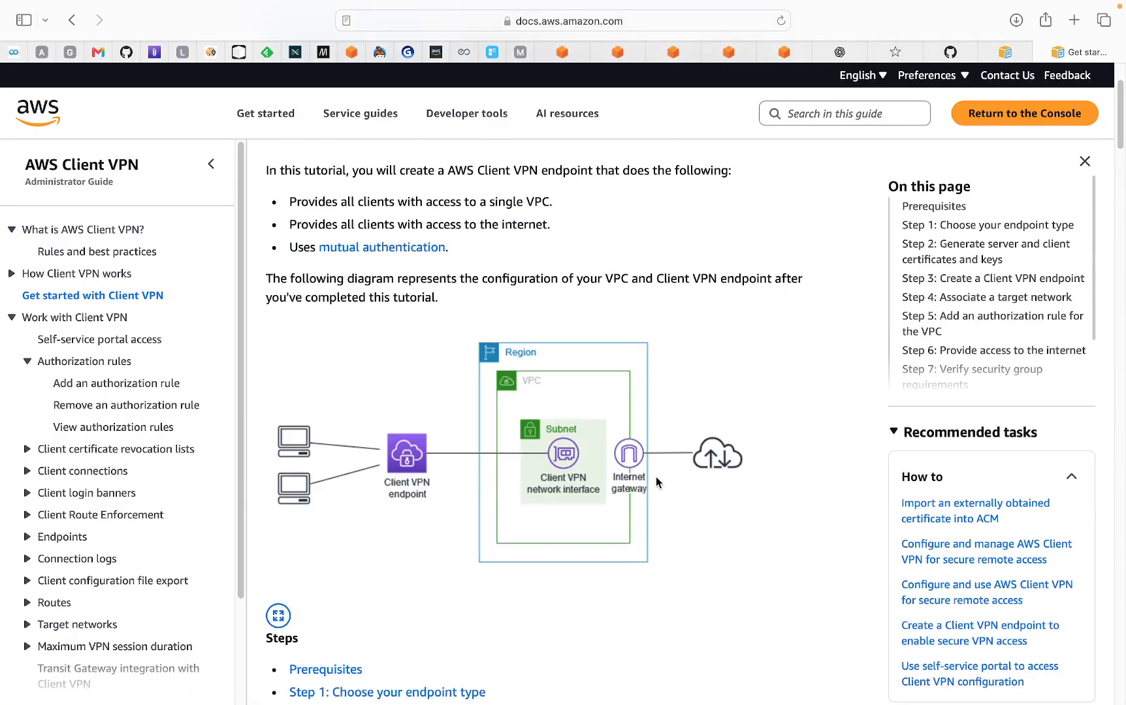
pyautogui.scroll(-12, 656, 482)
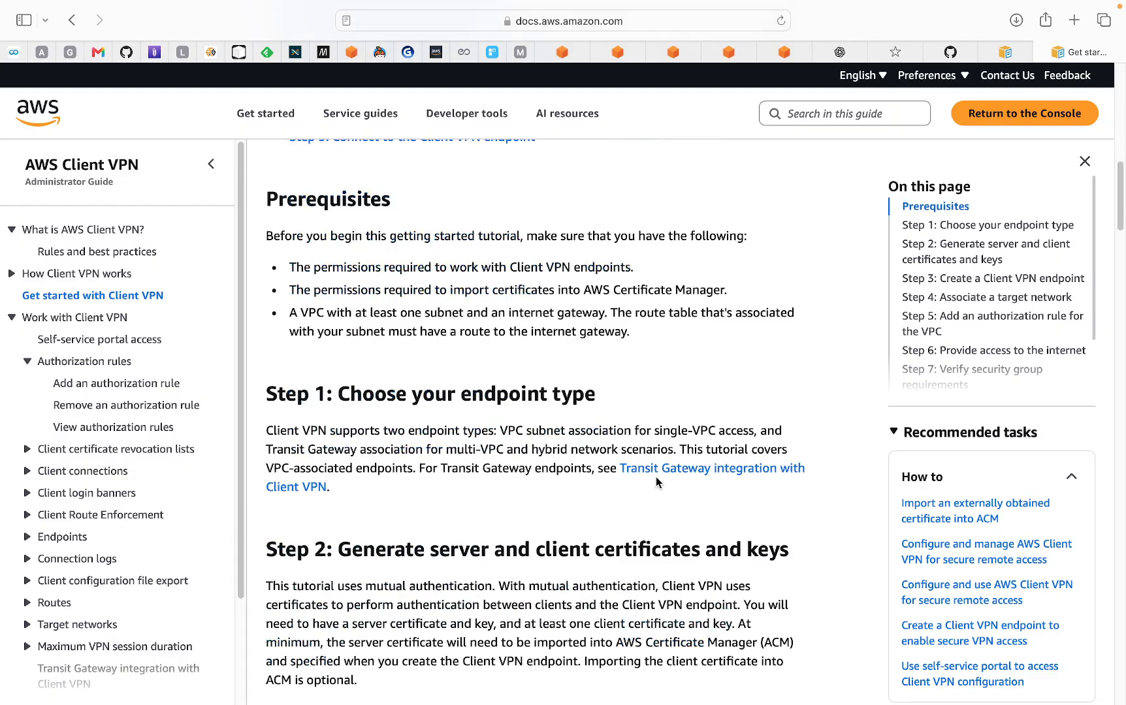
pyautogui.scroll(-15, 655, 477)
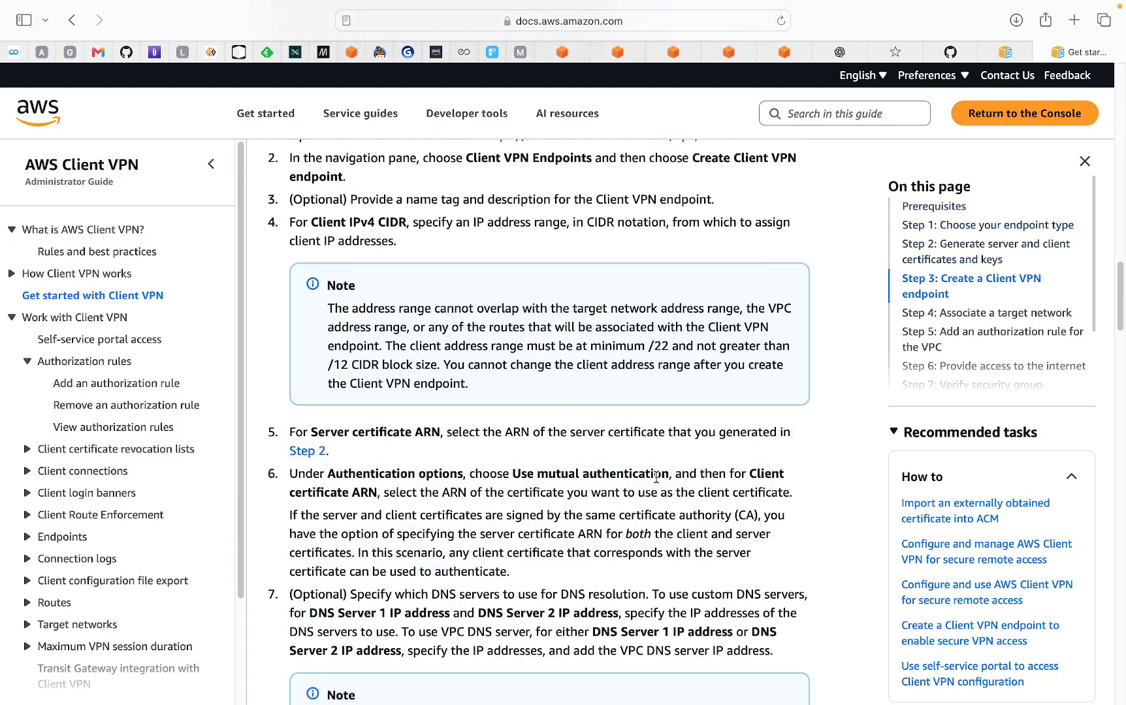
pyautogui.scroll(-10, 656, 477)
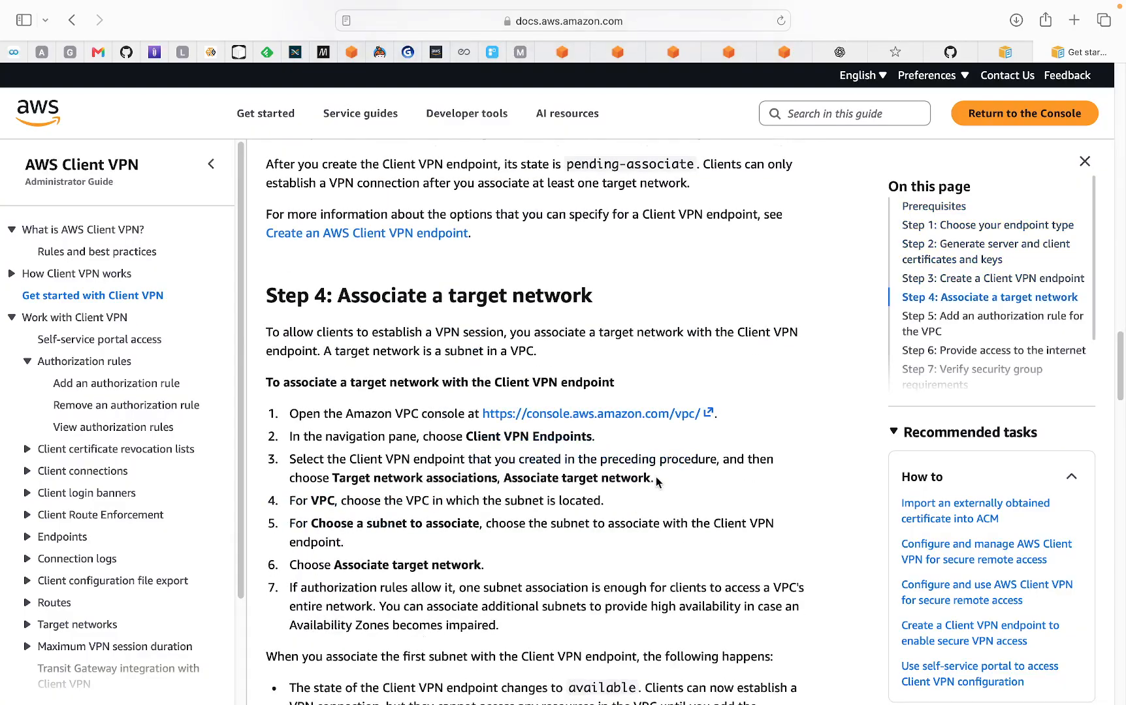
pyautogui.scroll(-10, 657, 481)
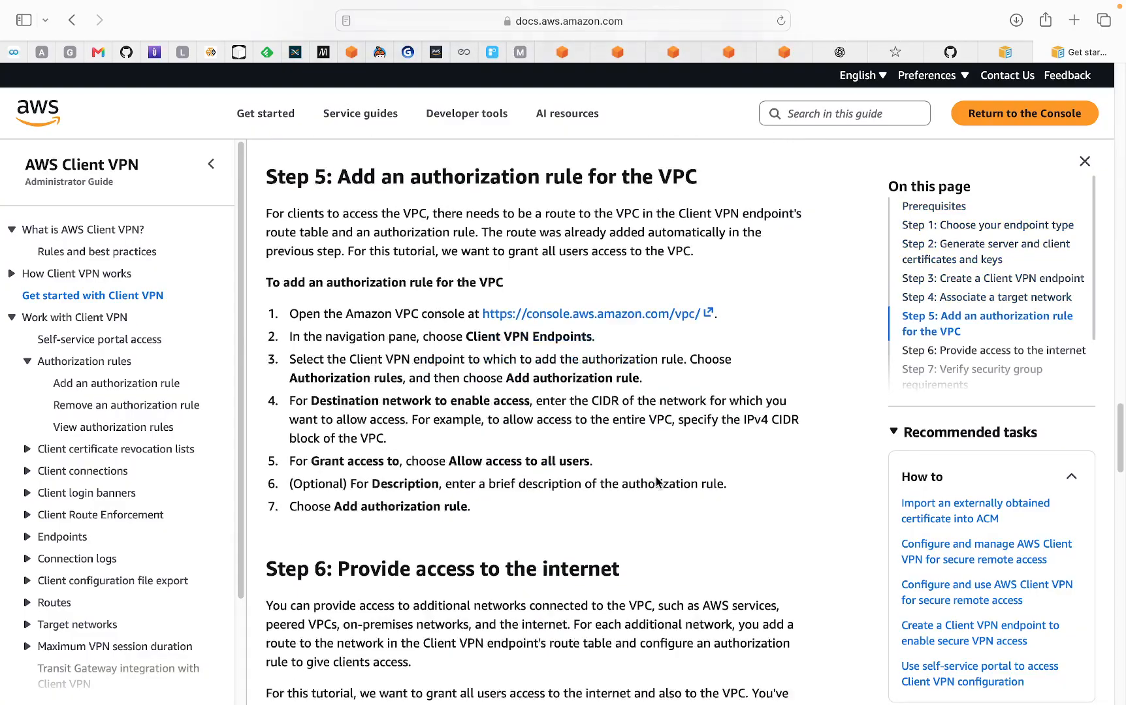
pyautogui.scroll(-15, 656, 477)
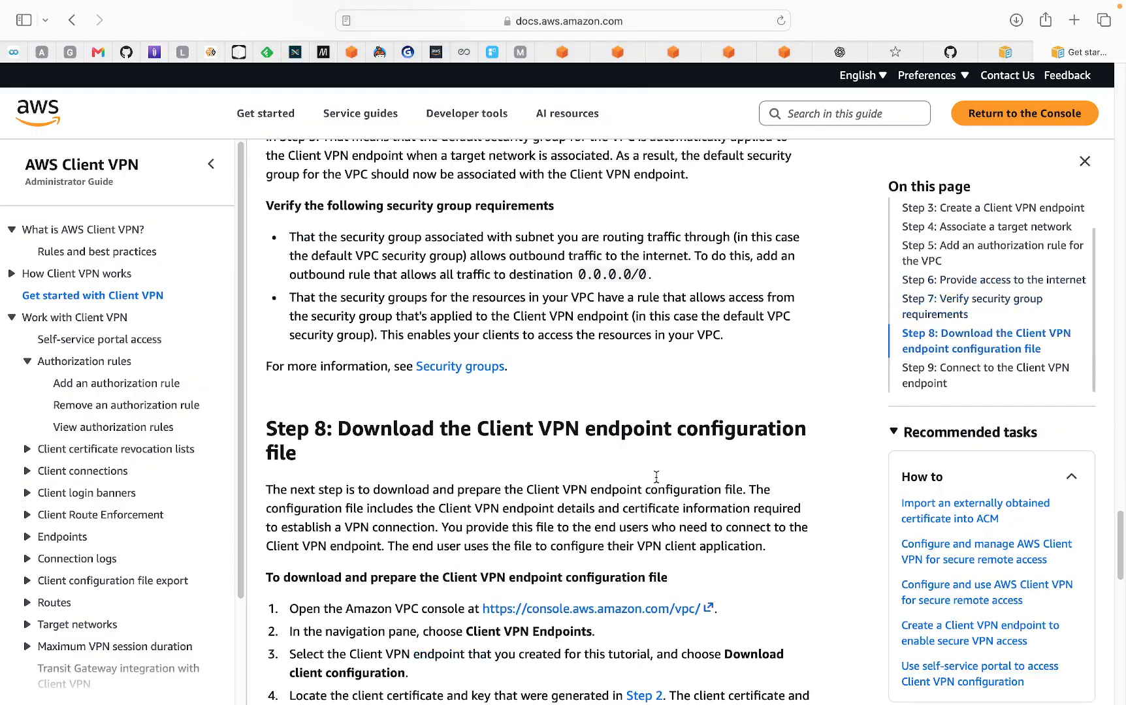
pyautogui.scroll(-10, 655, 478)
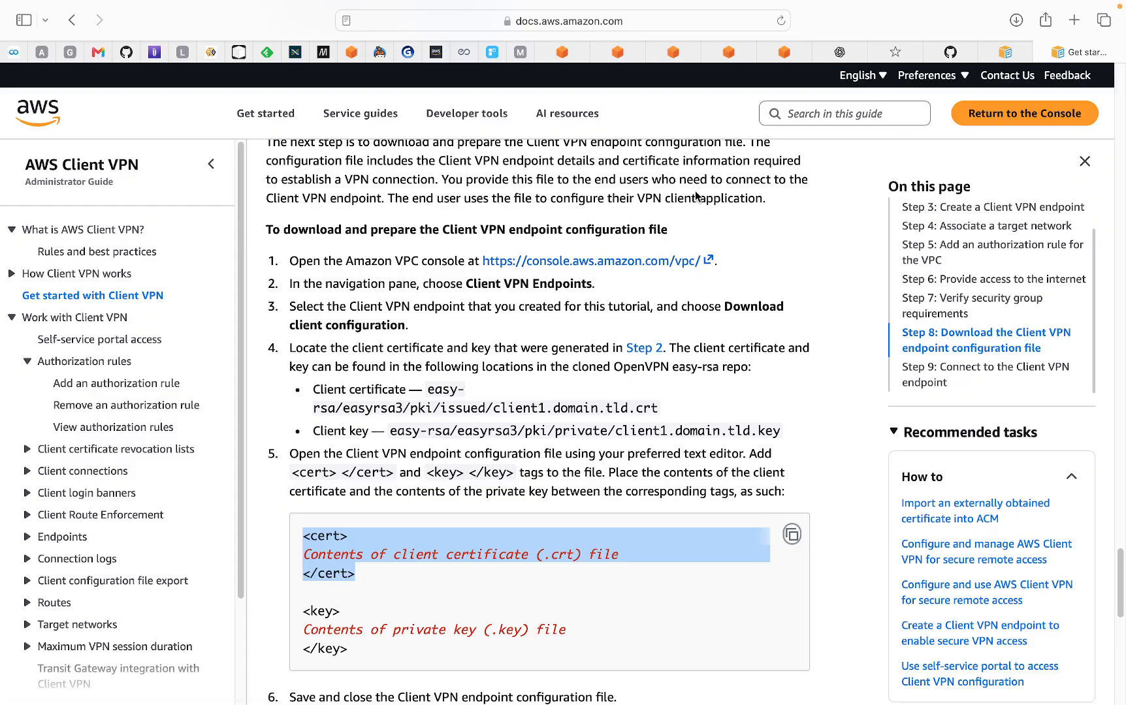
# - Review the Linux/macOS easy-rsa commands for generating server and client certificates in the Enable mutual authentication guide
pyautogui.click(1006, 52)
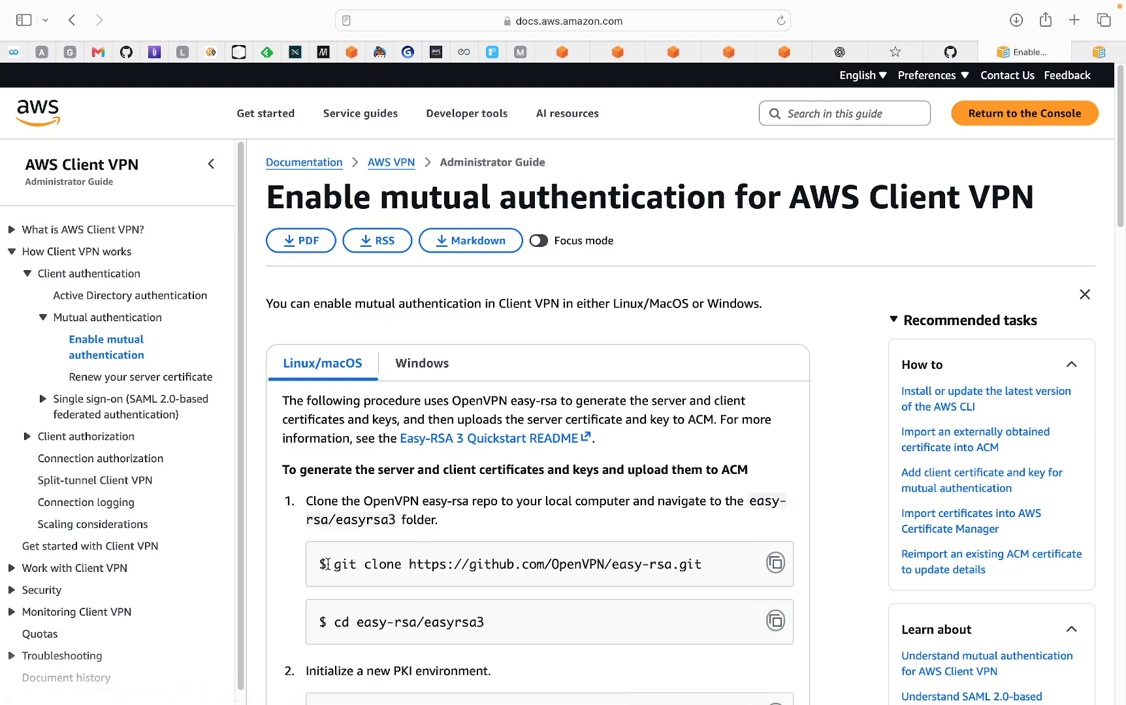
pyautogui.moveTo(327, 564); pyautogui.dragTo(409, 564)
pyautogui.scroll(-8, 484, 593)
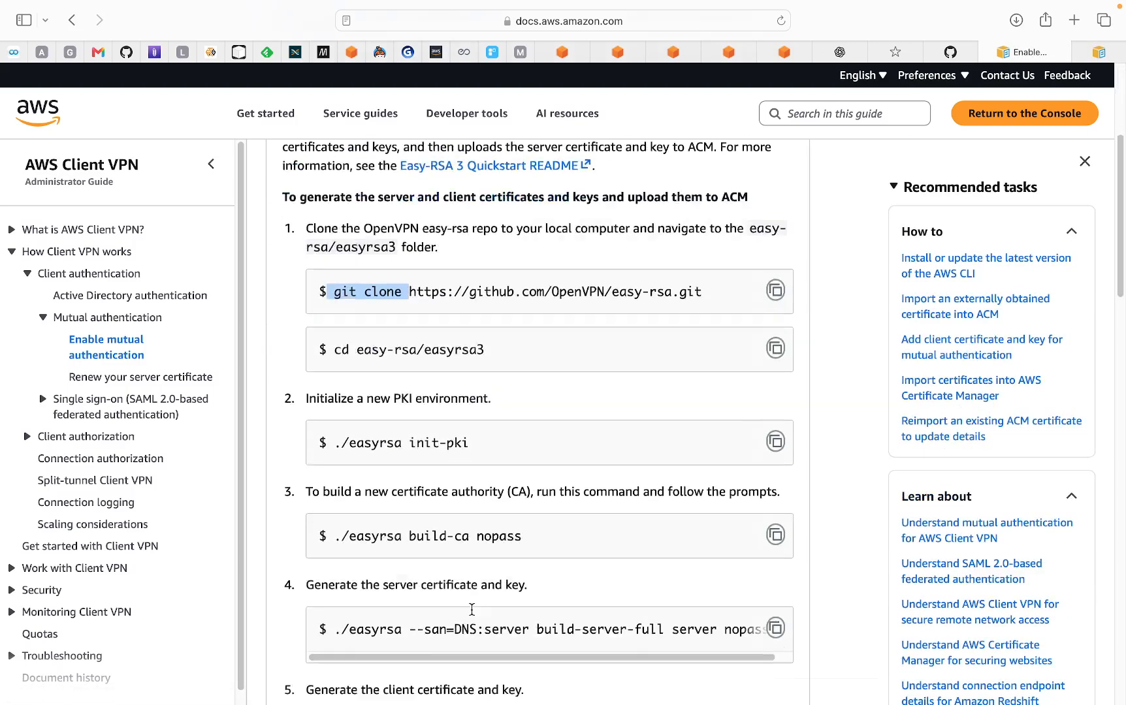
pyautogui.scroll(-5, 472, 610)
pyautogui.moveTo(432, 560); pyautogui.dragTo(545, 580)
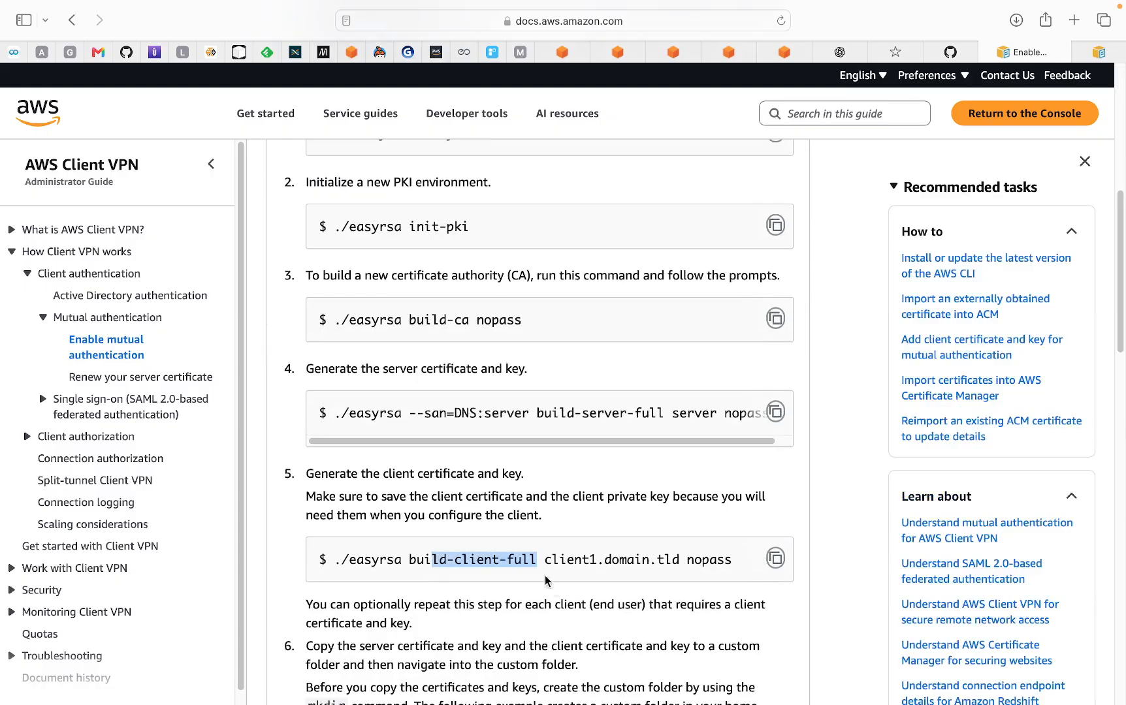
pyautogui.scroll(-6, 546, 580)
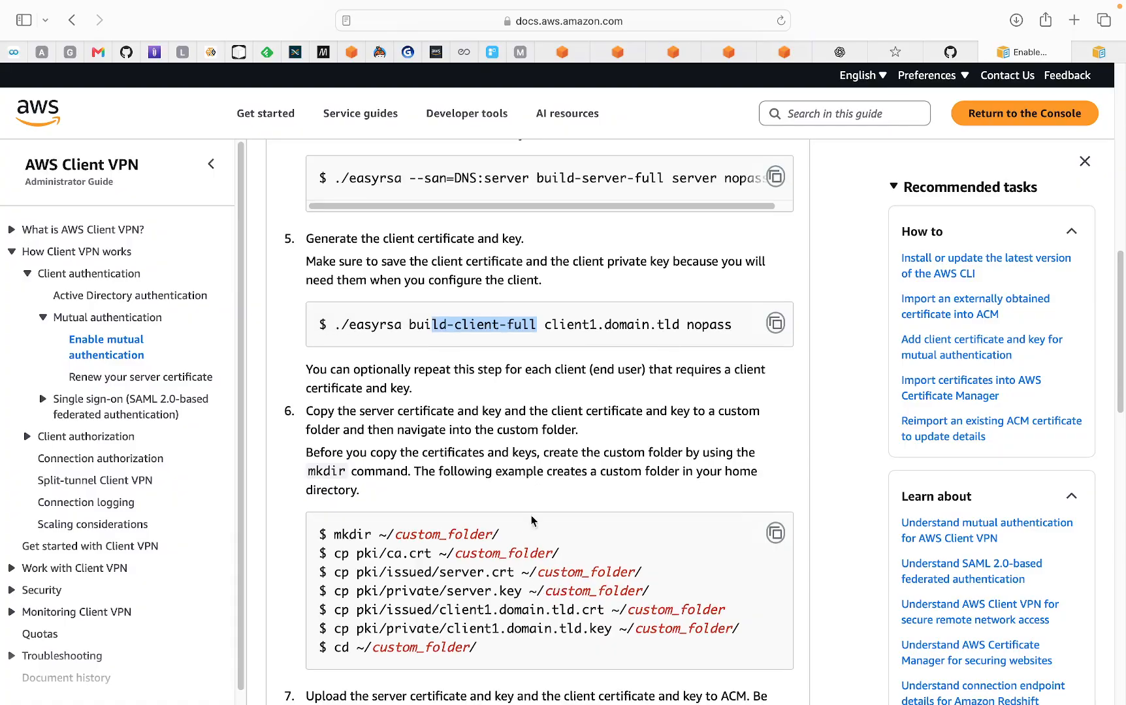
# - Look over the postgresdb-sg security group, the ACM certificate list and the Client VPN endpoint in the AWS console
pyautogui.click(565, 54)
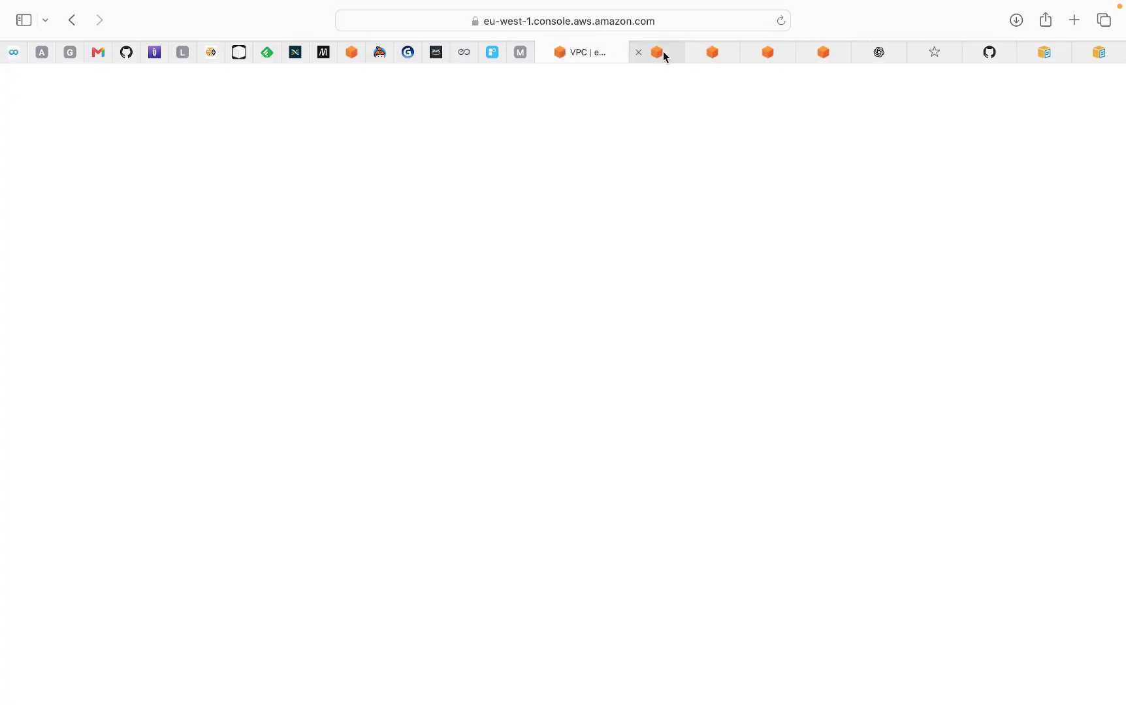
pyautogui.click(664, 54)
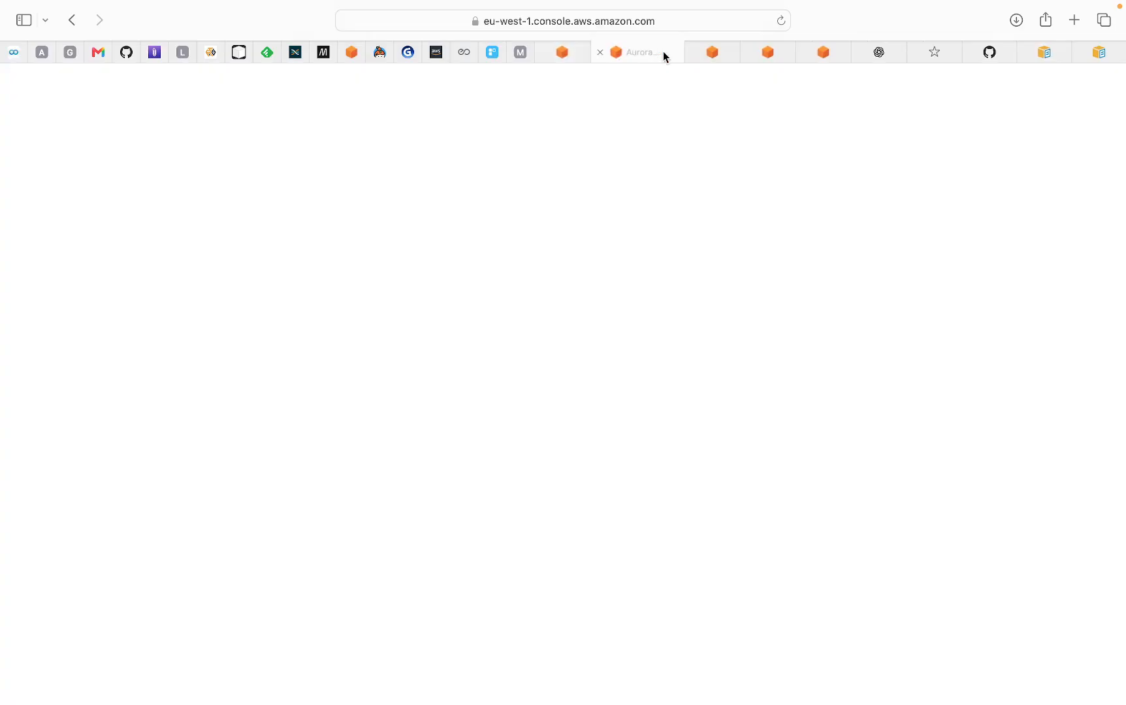
pyautogui.click(712, 57)
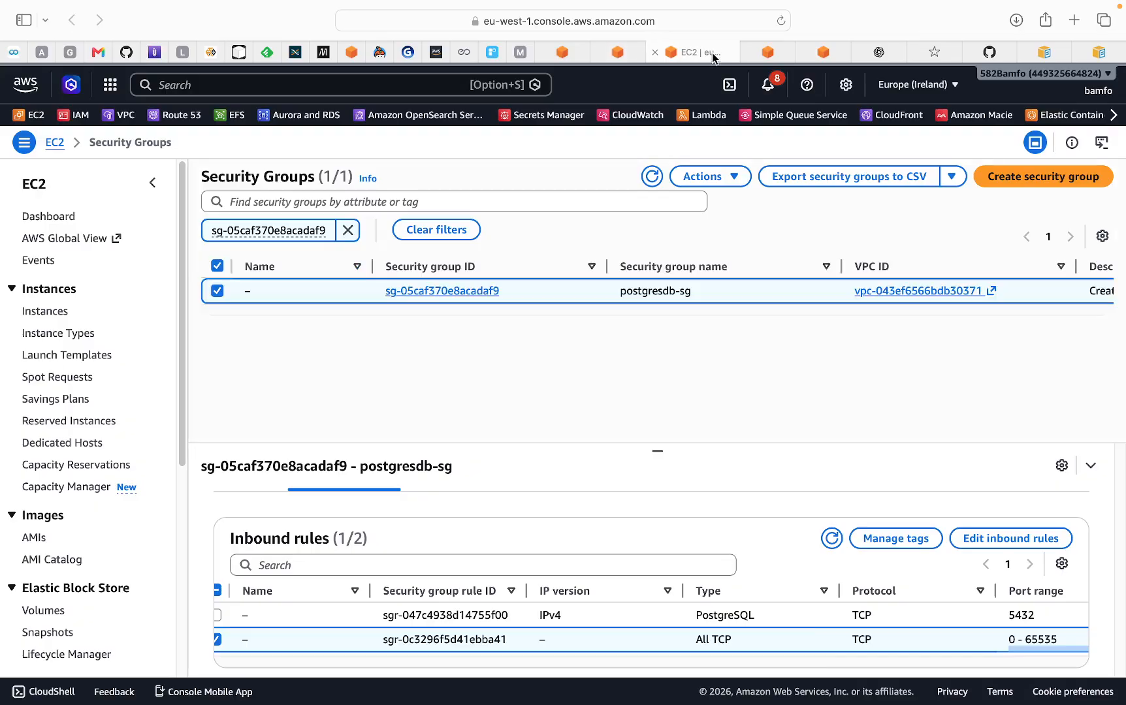
pyautogui.click(773, 55)
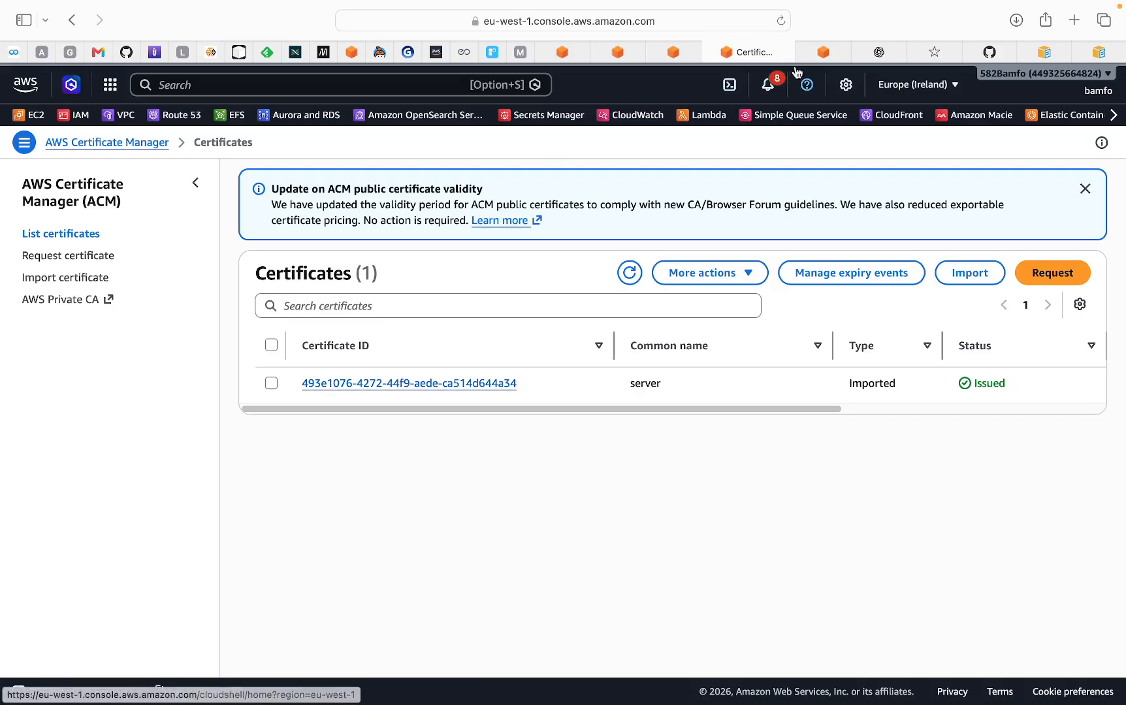
pyautogui.click(824, 53)
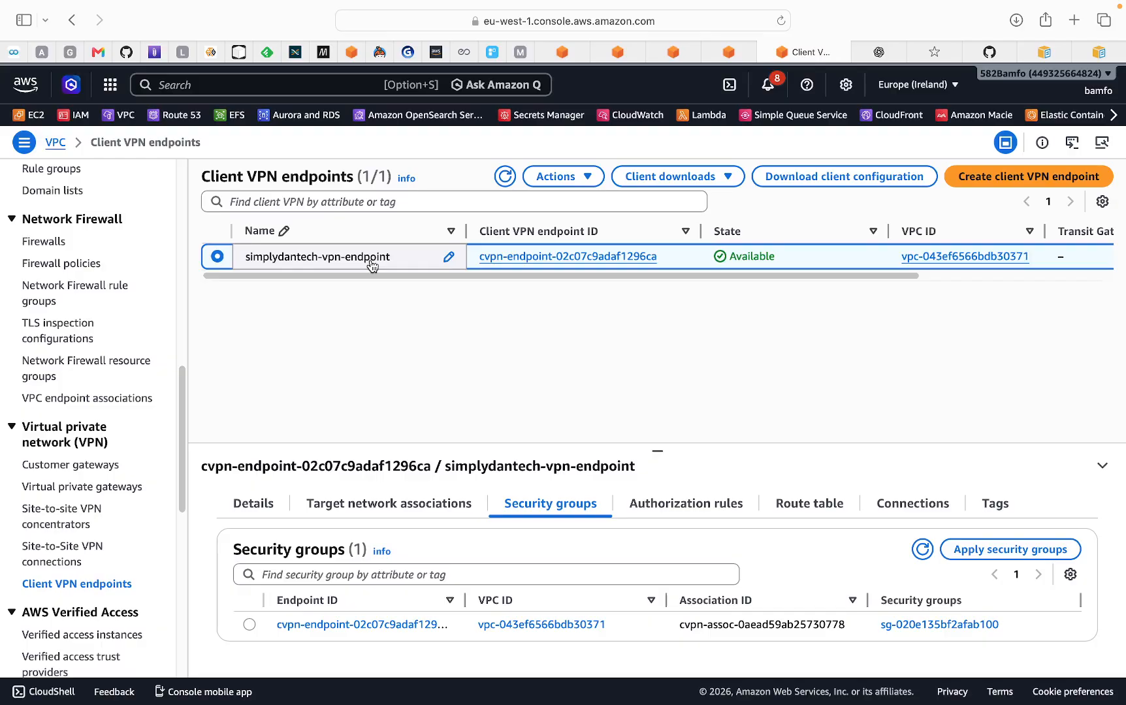
# - Show the Endpoints connection details of the RDS instance simplydan-instance-1 and check its Publicly accessible setting
pyautogui.click(630, 59)
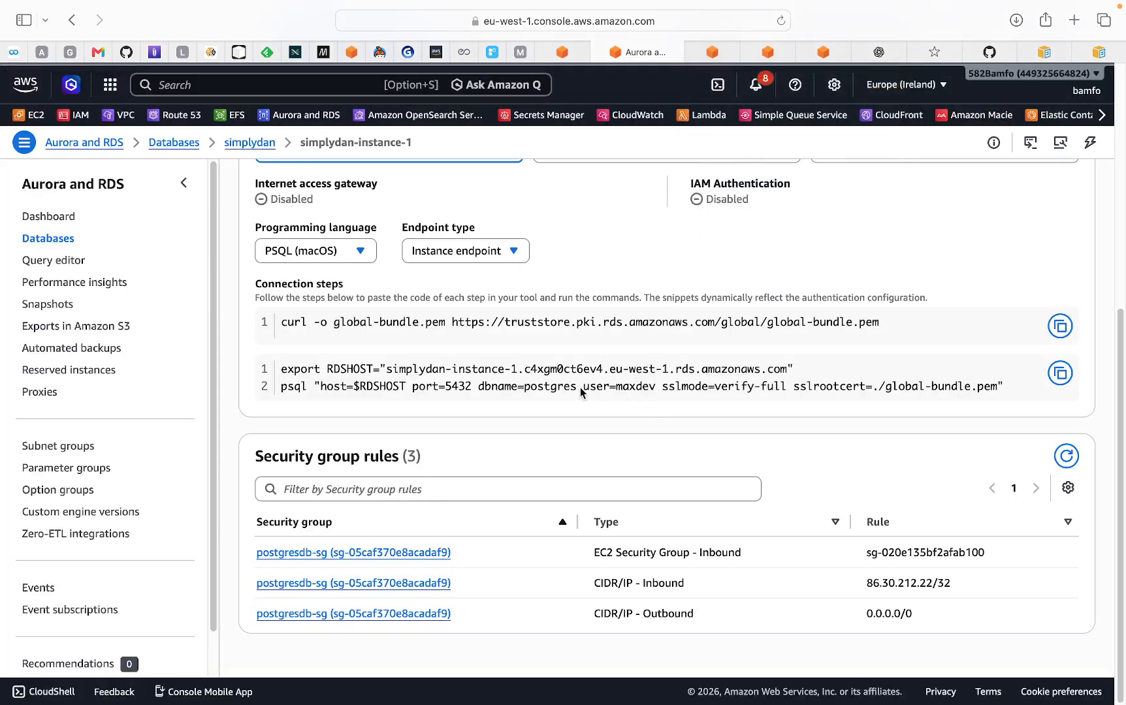
pyautogui.scroll(6, 564, 378)
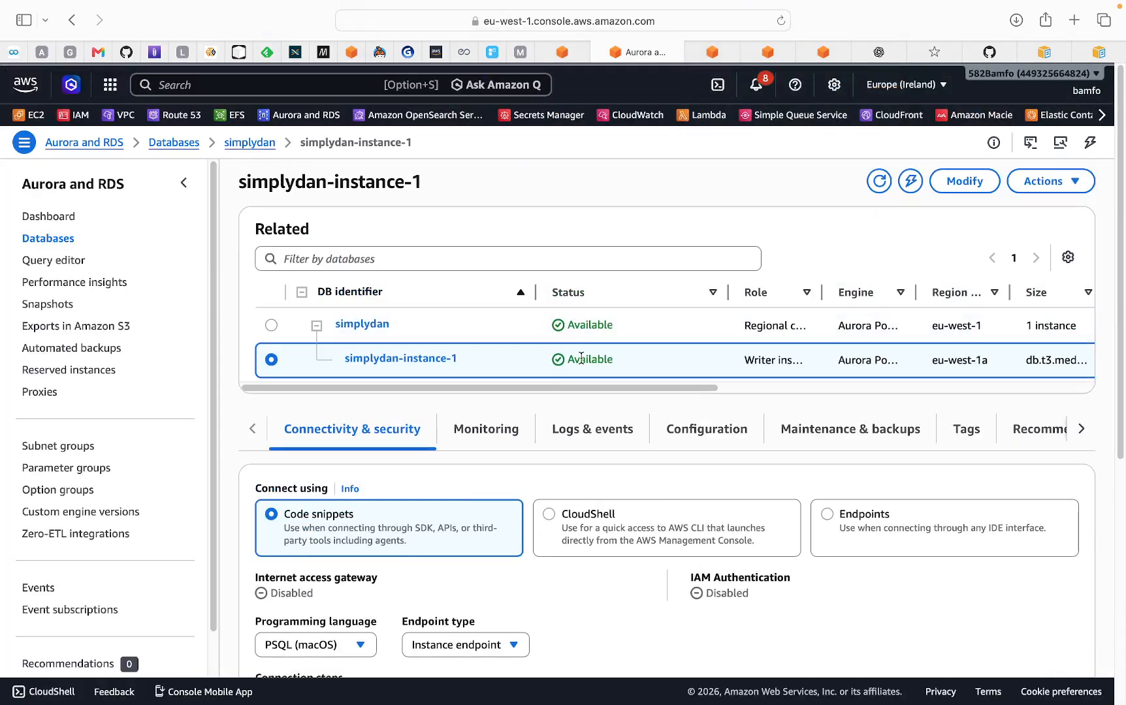
pyautogui.scroll(-3, 581, 373)
pyautogui.scroll(-3, 577, 400)
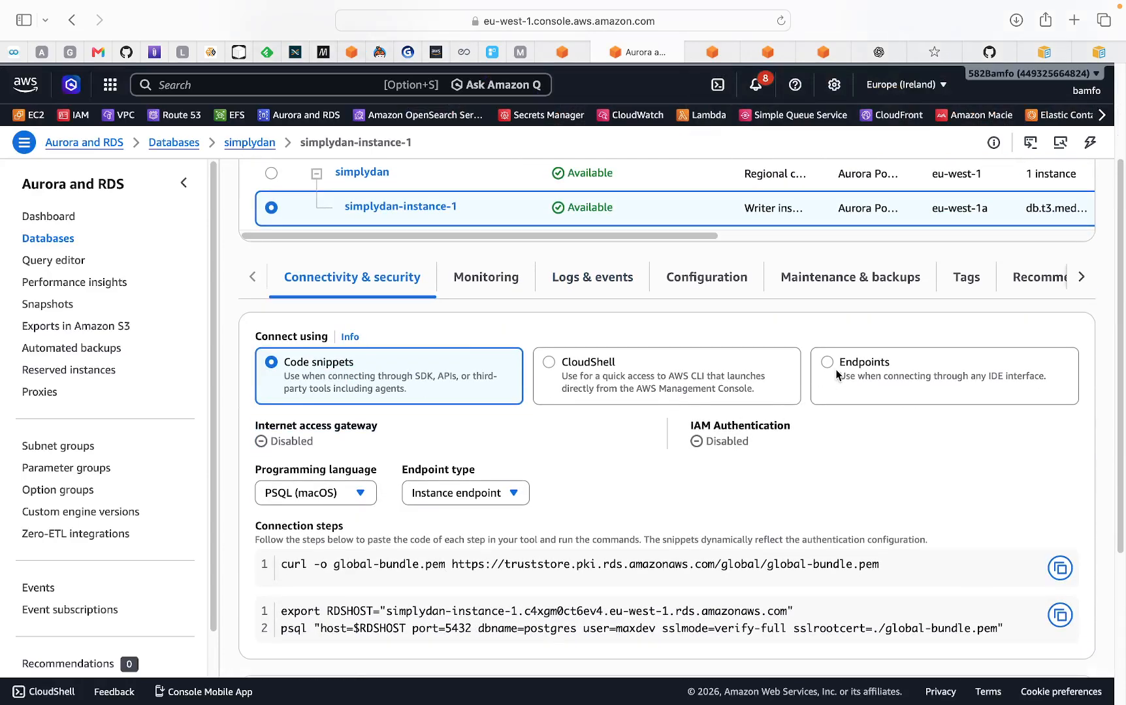
pyautogui.click(837, 374)
pyautogui.scroll(-10, 823, 447)
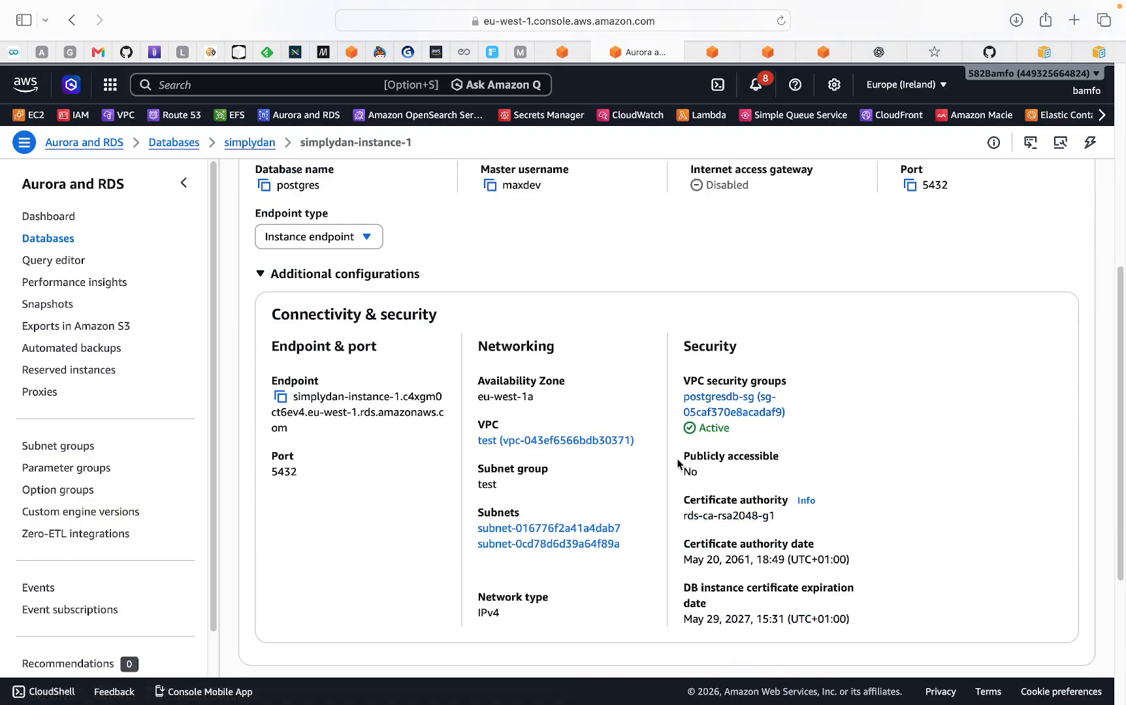
pyautogui.moveTo(681, 470); pyautogui.dragTo(710, 470)
# - Examine the database instance's networking details and its security group rules
pyautogui.scroll(5, 548, 386)
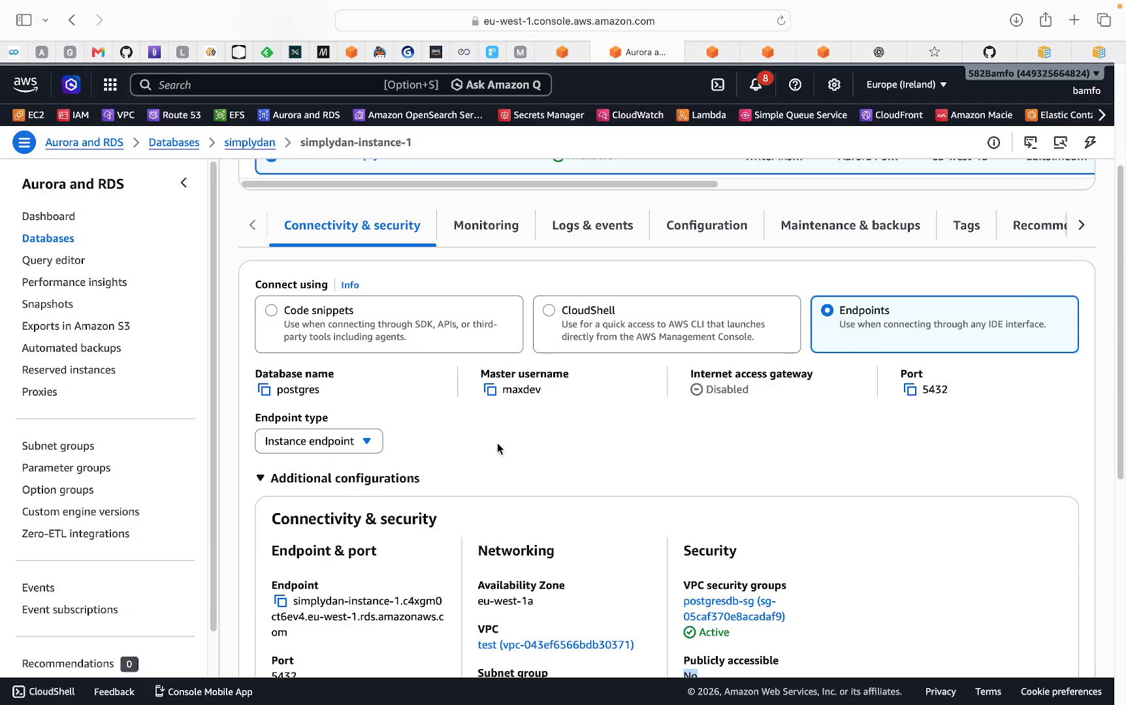
pyautogui.scroll(-5, 516, 461)
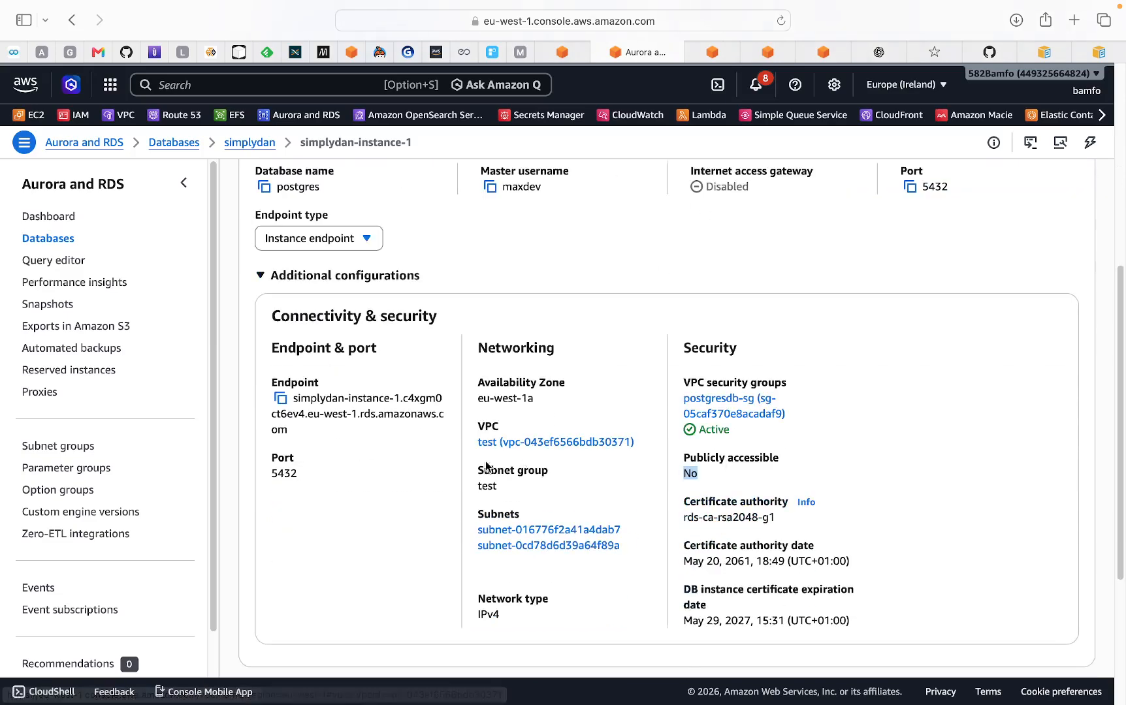
pyautogui.scroll(-6, 487, 465)
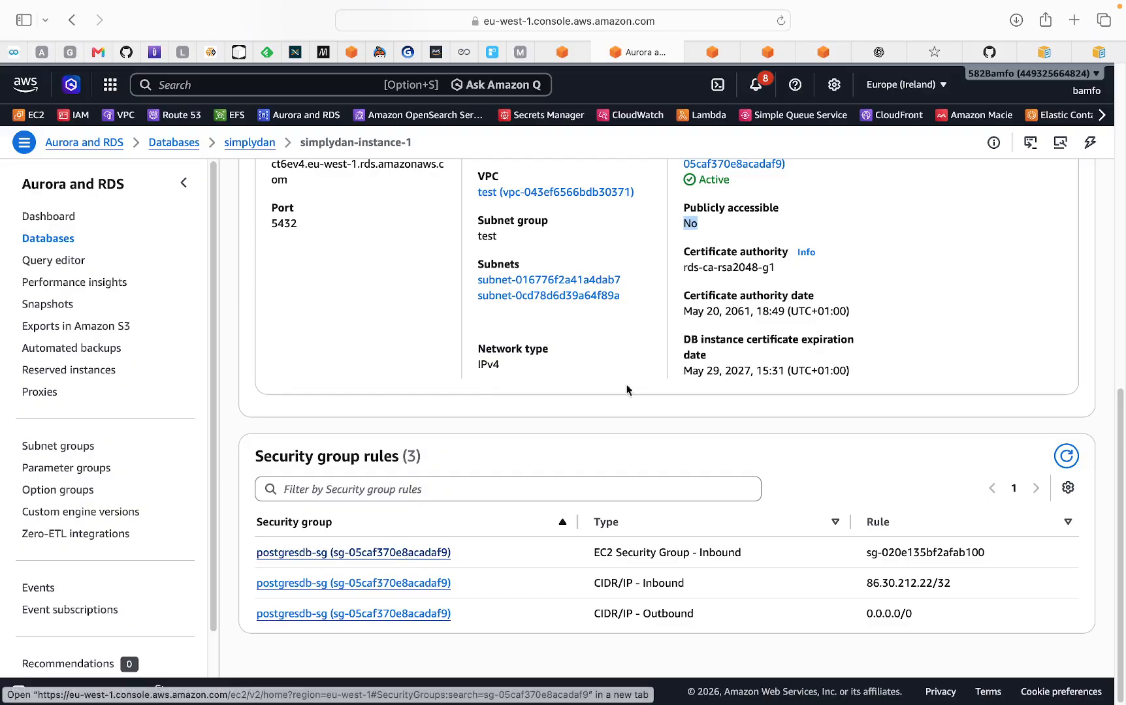
# - Inspect the port ranges and sources of the inbound rules in the postgresdb-sg security group
pyautogui.click(717, 52)
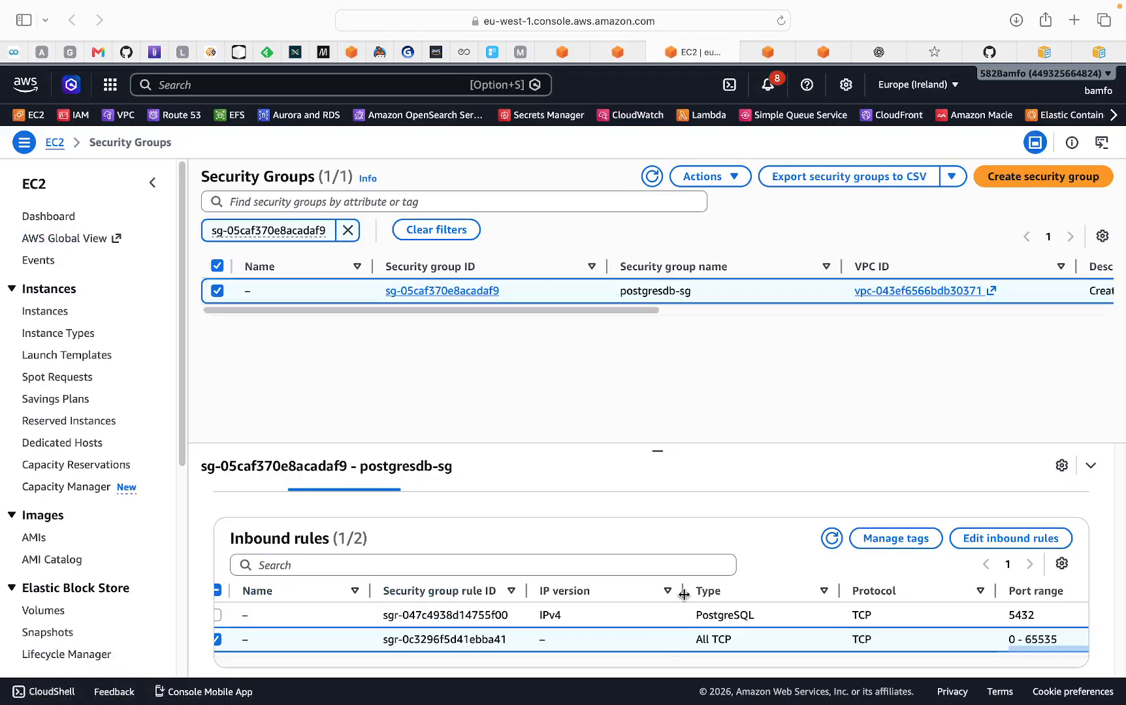
pyautogui.moveTo(538, 663); pyautogui.dragTo(655, 675)
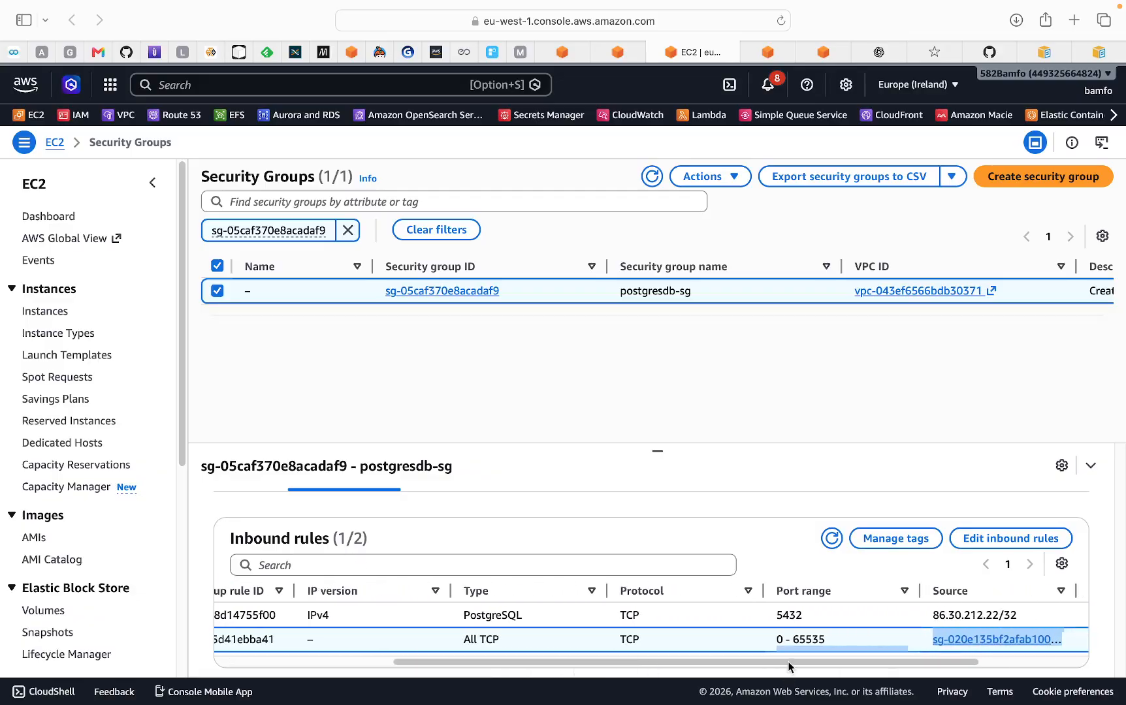
pyautogui.moveTo(787, 662); pyautogui.dragTo(881, 673)
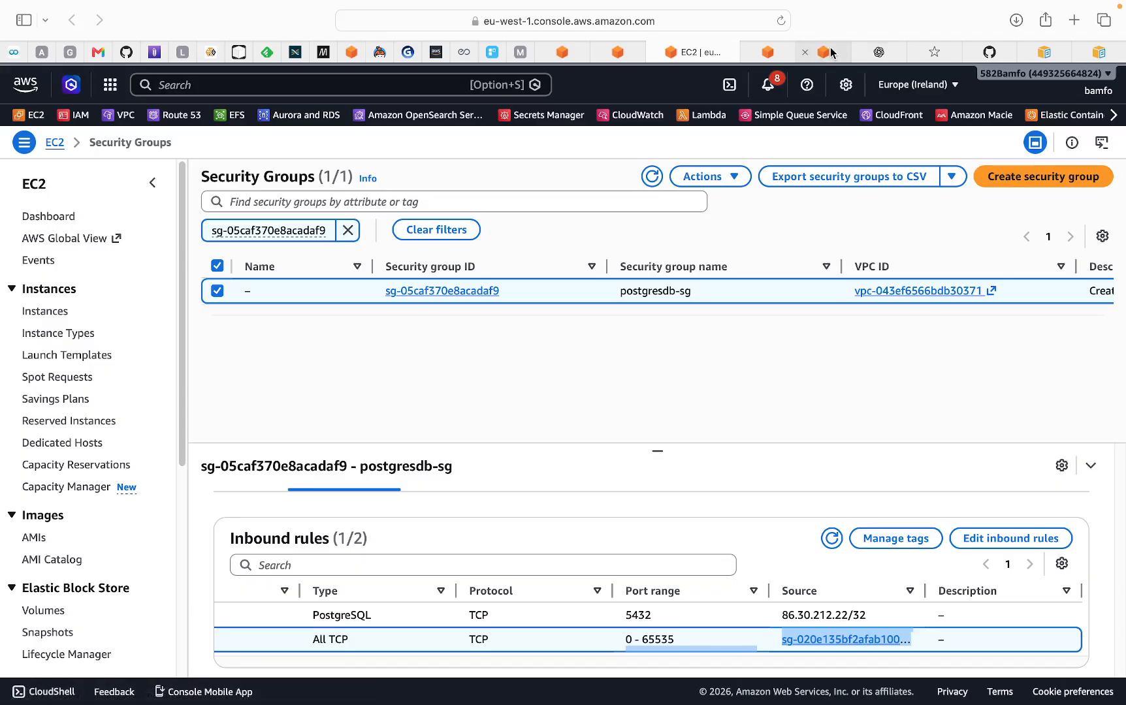
# - Return to the Client VPN endpoints page and check the security group applied to simplydantech-vpn-endpoint
pyautogui.click(788, 56)
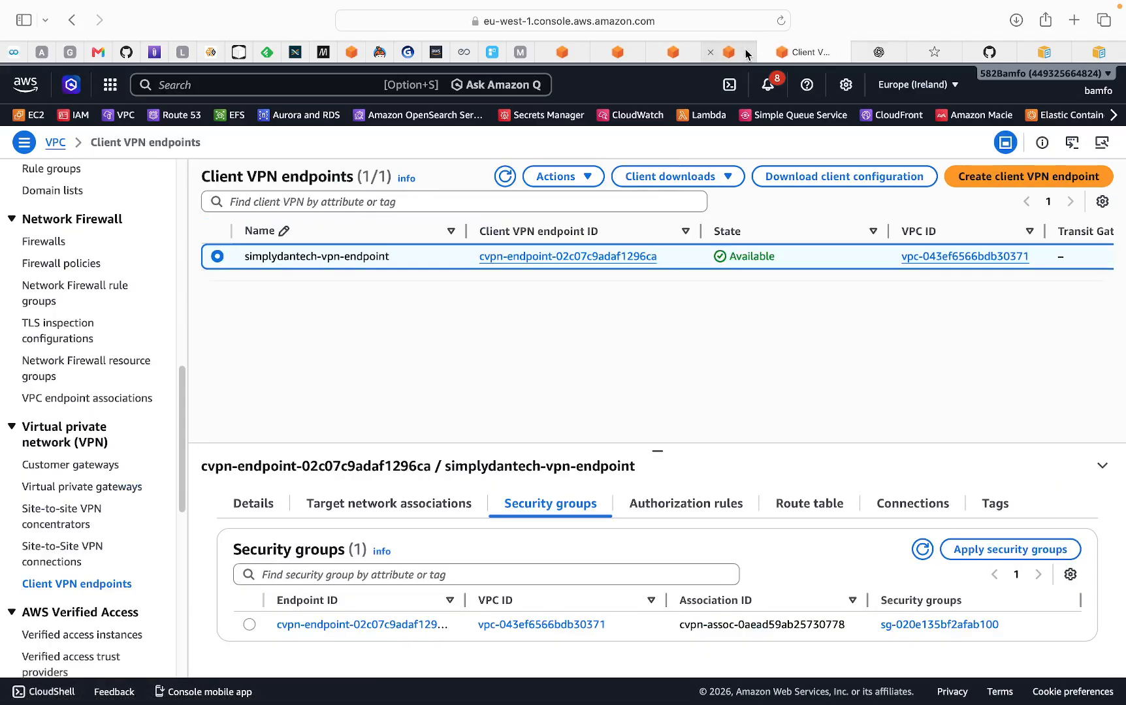
pyautogui.moveTo(747, 54)
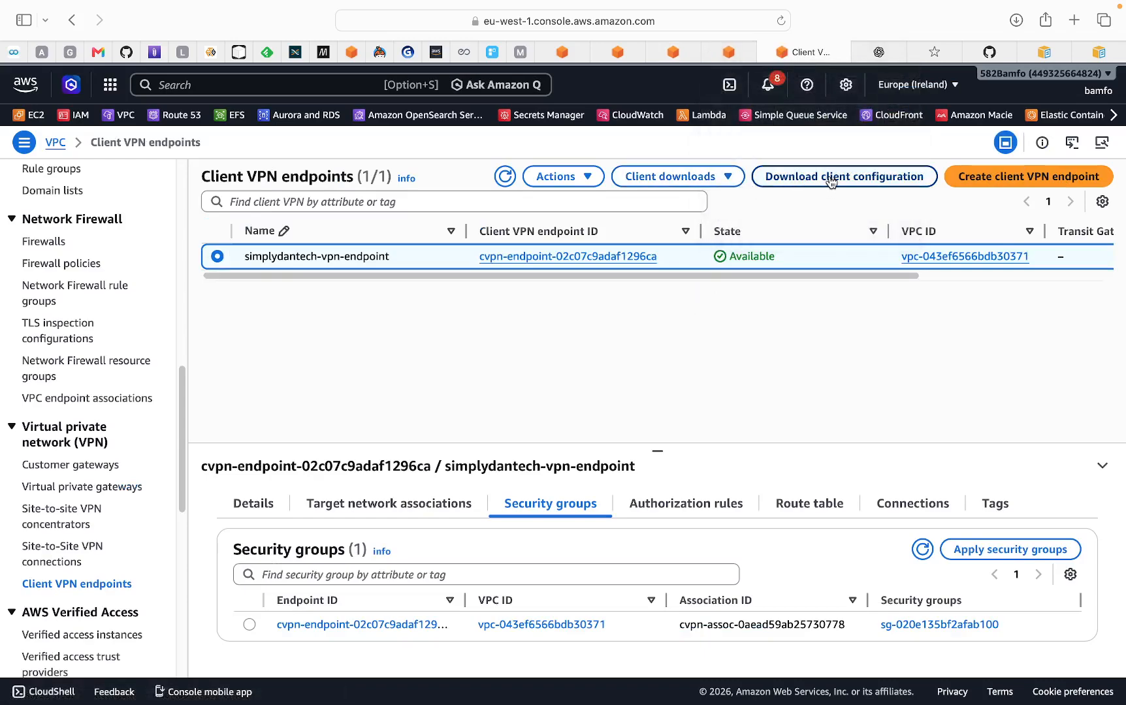
pyautogui.moveTo(923, 703)
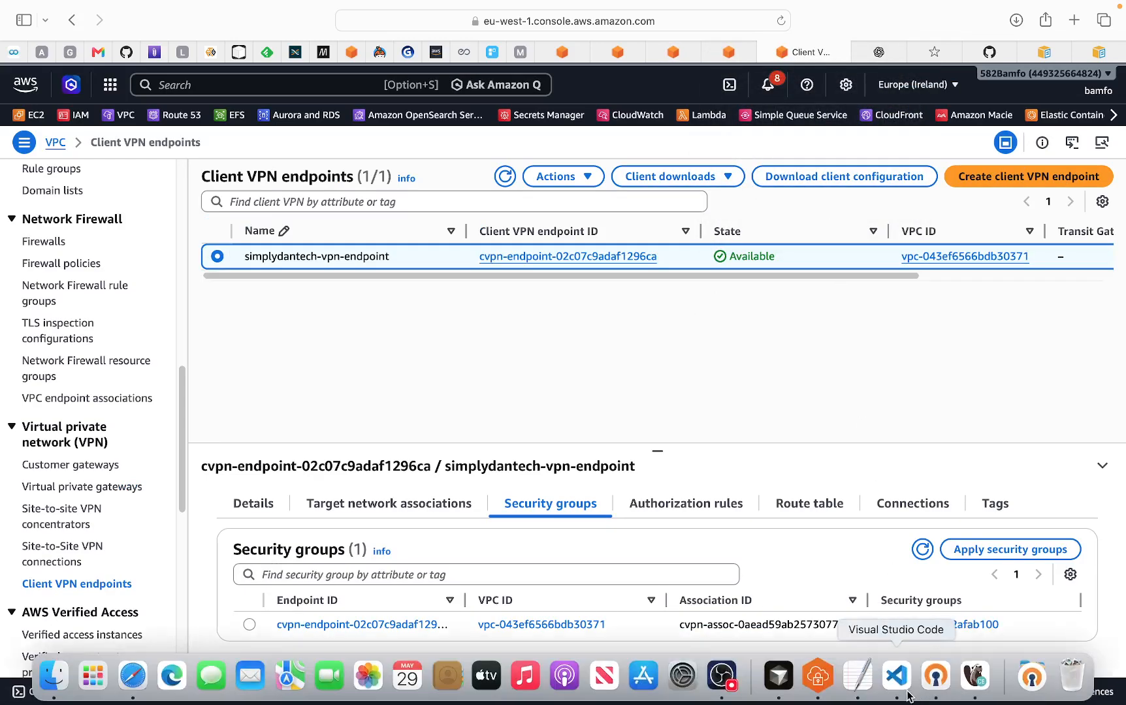
# - Review in the AWS Client VPN guide how the client certificate and private key go between the cert and key tags of the configuration file
pyautogui.click(1103, 57)
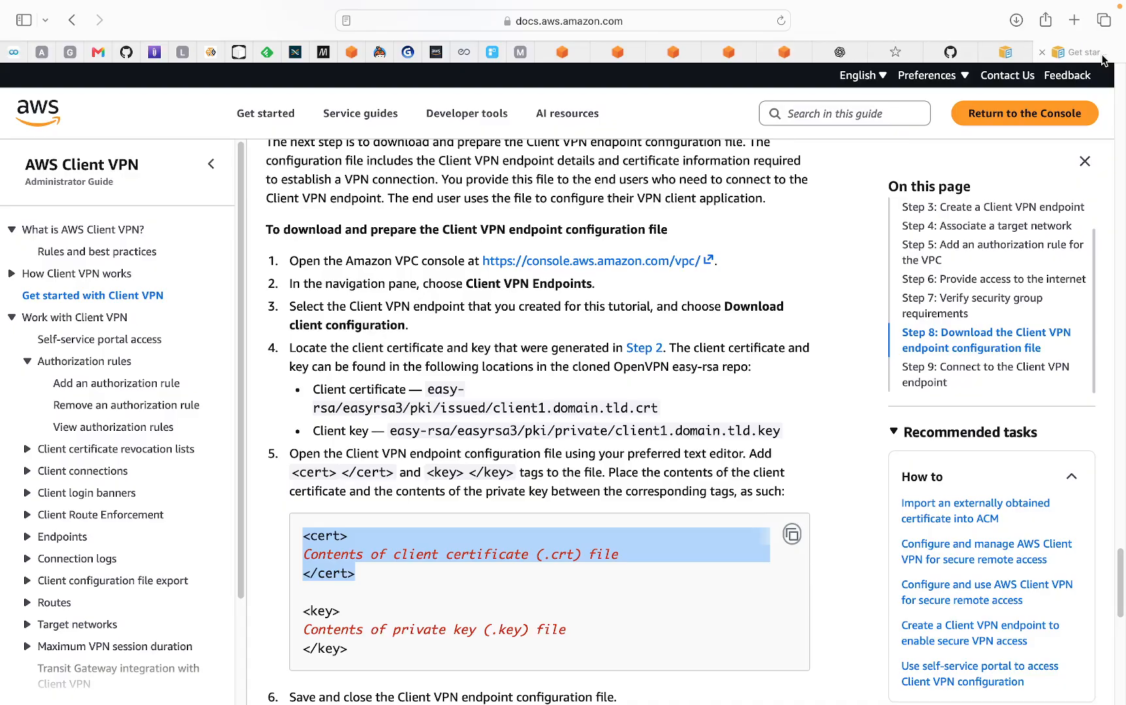
pyautogui.click(329, 570)
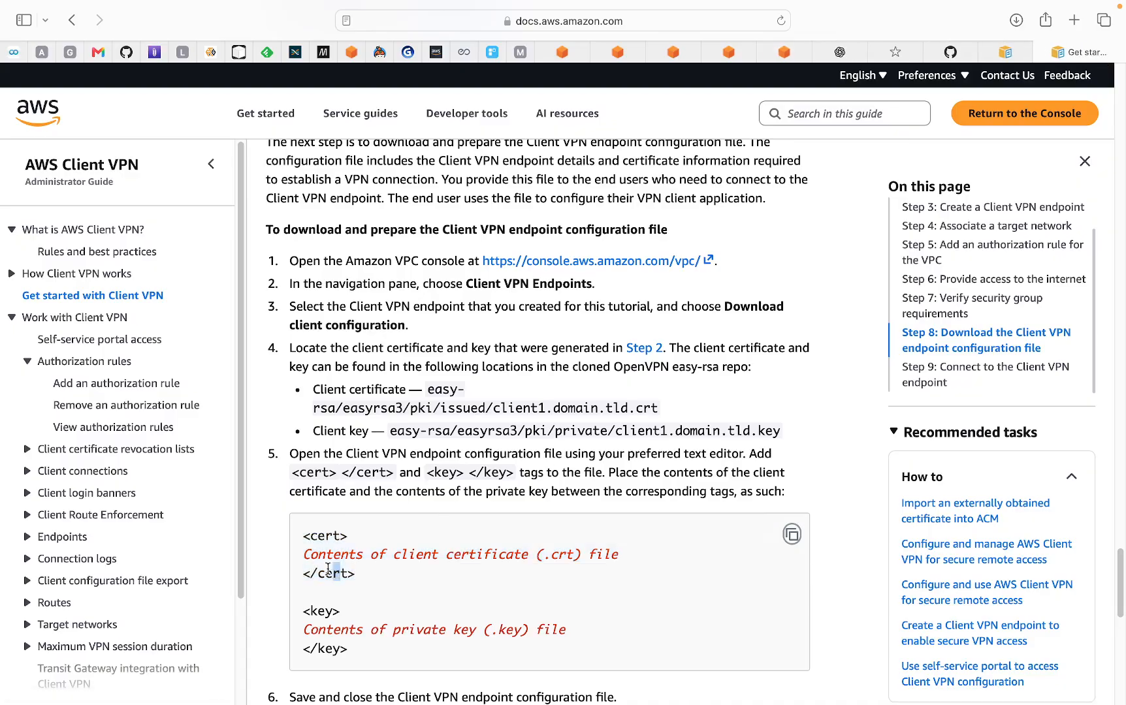
pyautogui.moveTo(304, 555); pyautogui.dragTo(434, 555)
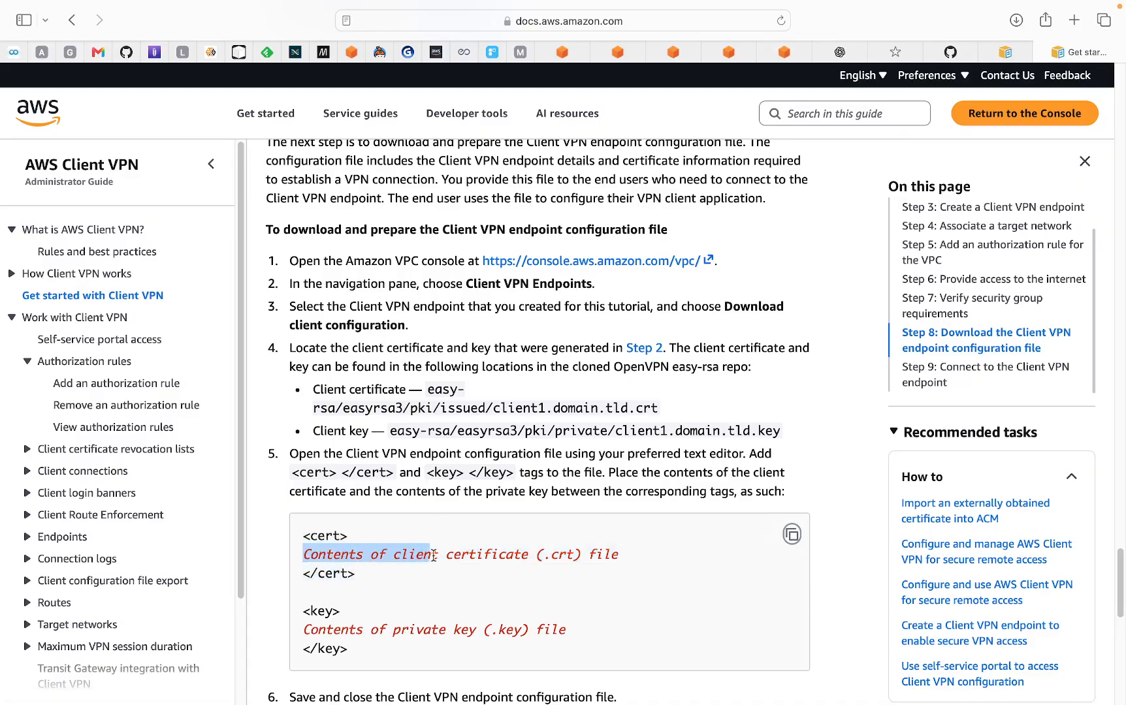
pyautogui.moveTo(302, 631); pyautogui.dragTo(531, 643)
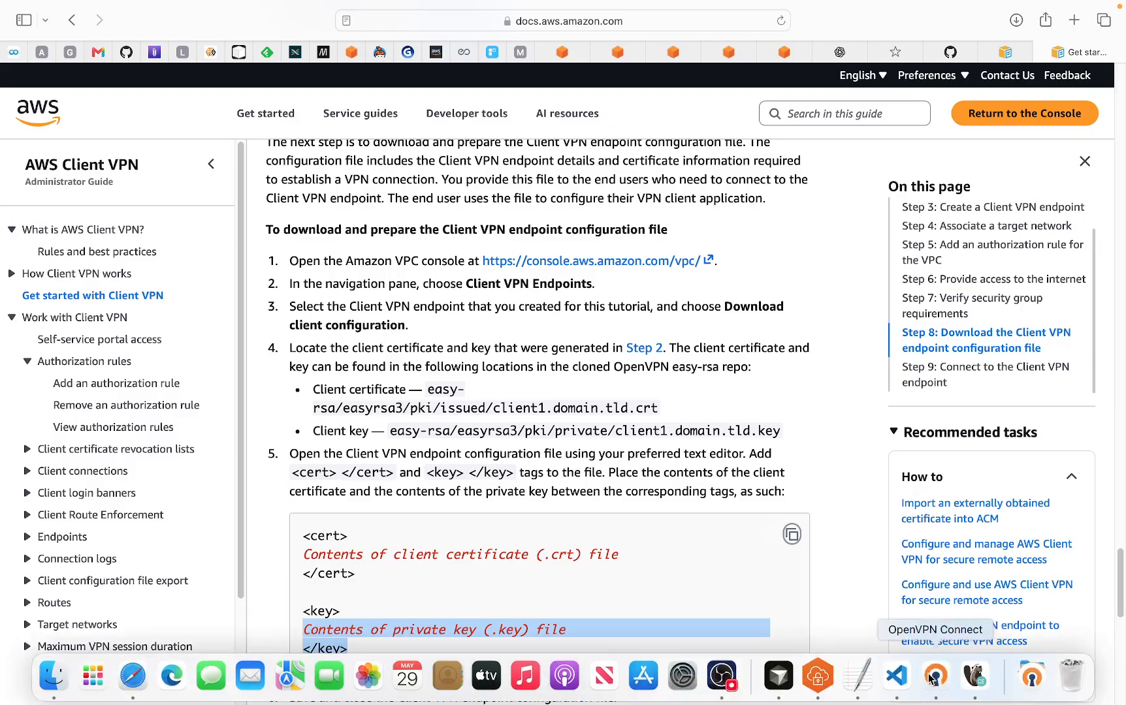
# - Check the VPN status in OpenVPN Connect, then test DBeaver's PostgreSQL connection without the VPN, entering the database password
pyautogui.click(936, 677)
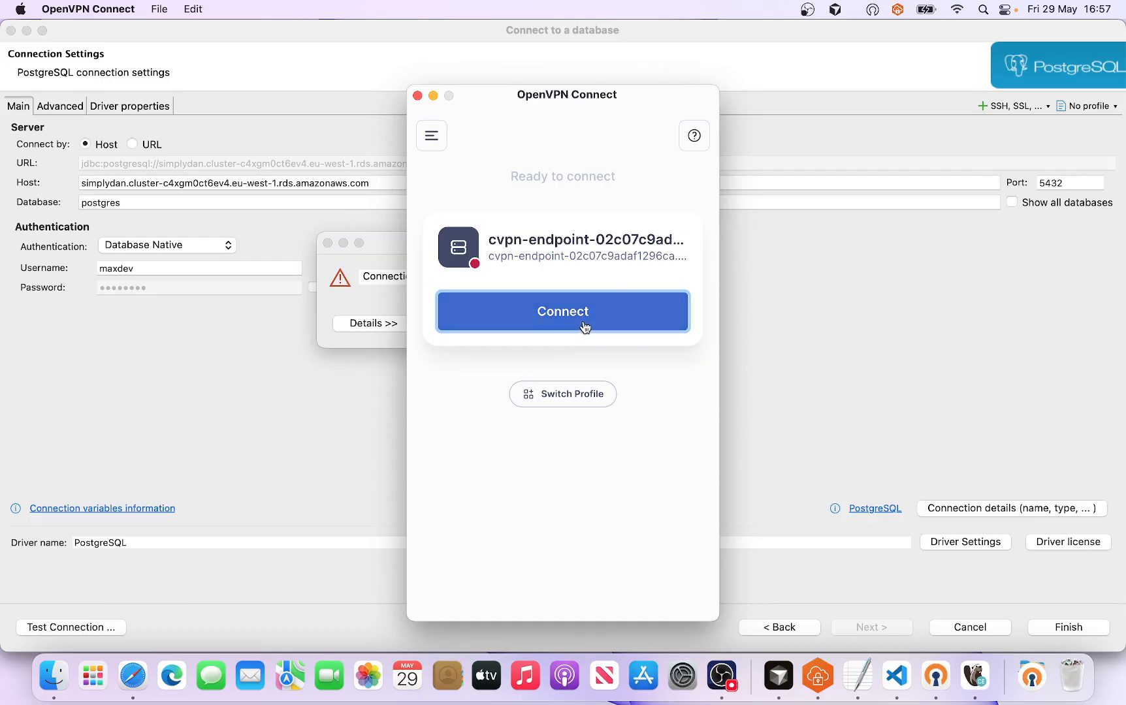
pyautogui.click(265, 470)
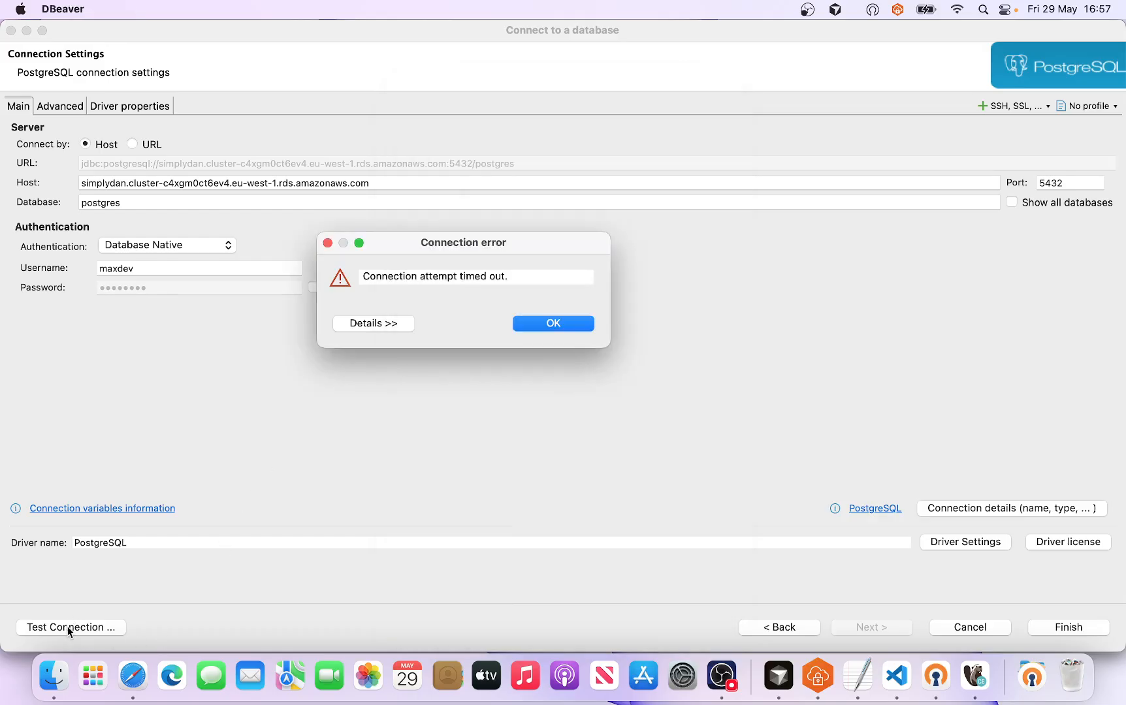
pyautogui.click(545, 330)
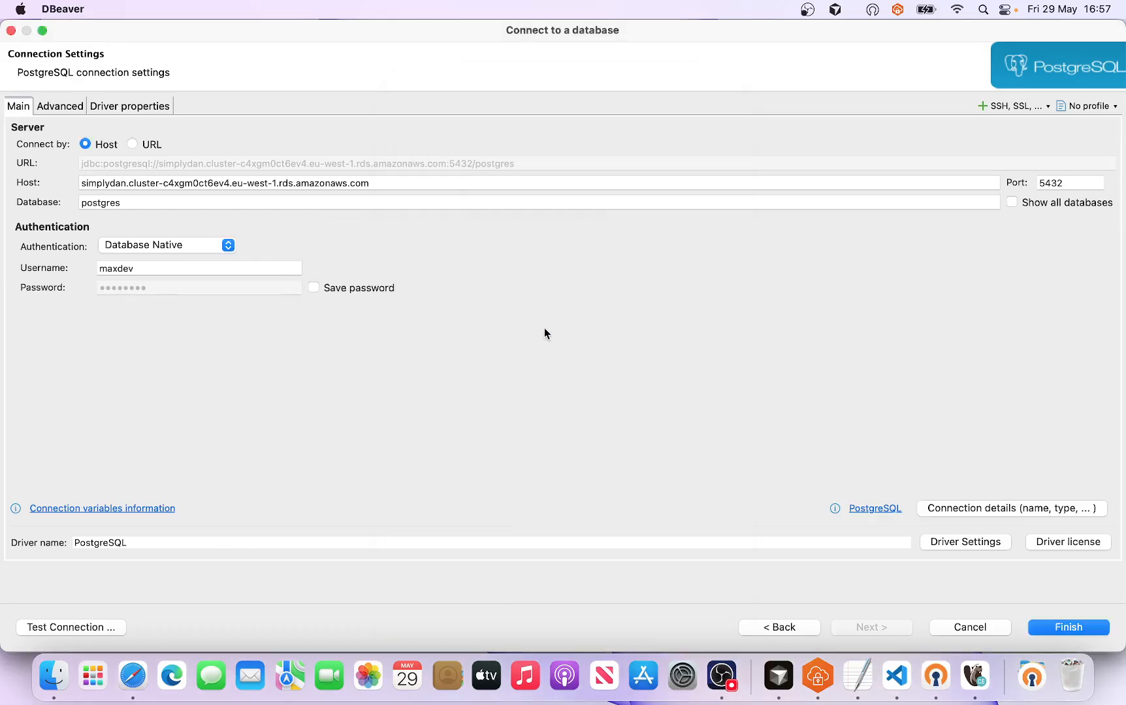
pyautogui.click(87, 629)
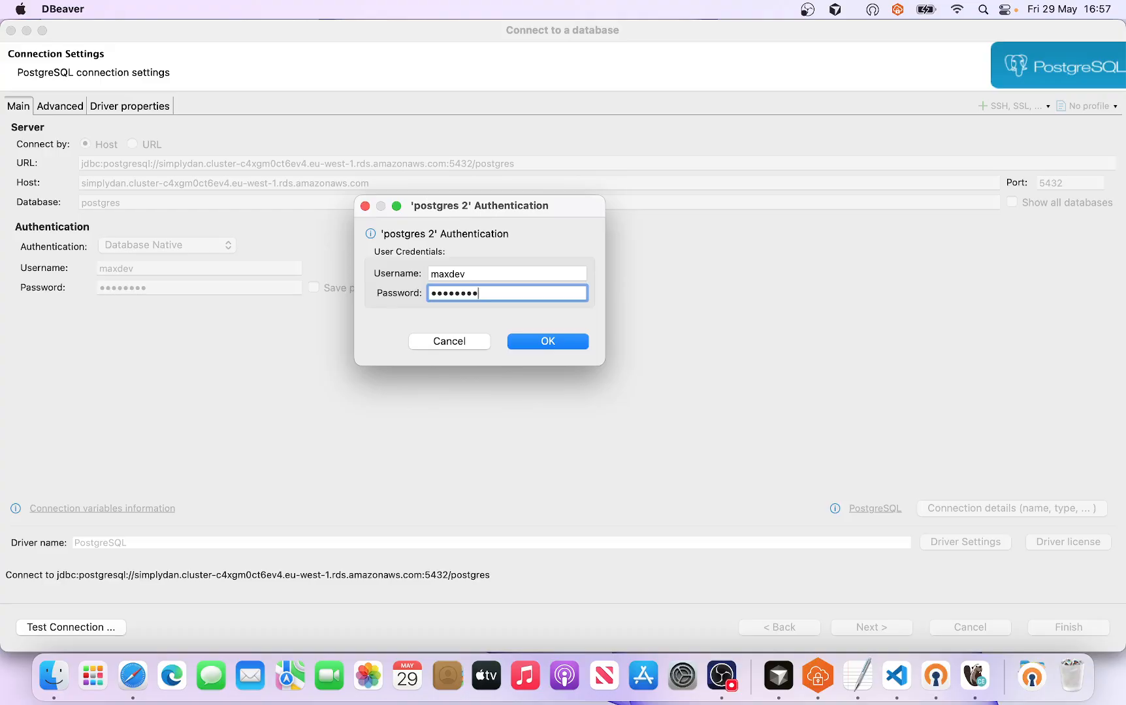
pyautogui.click(575, 341)
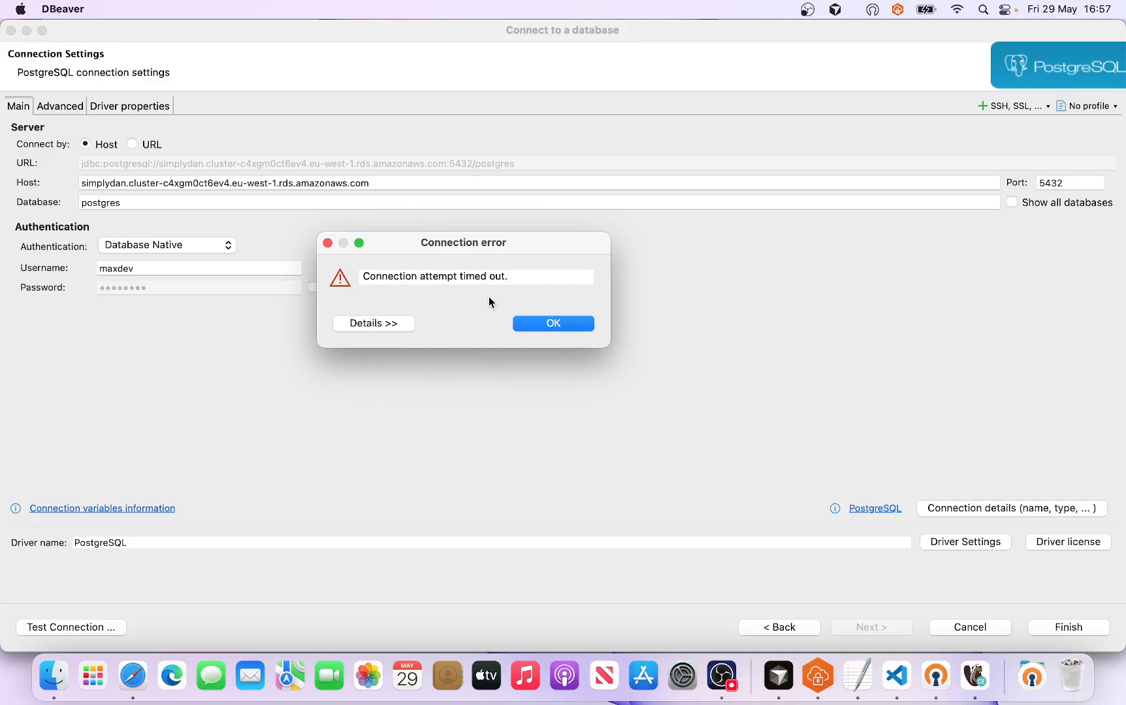
# - Connect the cvpn-endpoint profile in OpenVPN Connect and return to the DBeaver connection settings
pyautogui.click(938, 679)
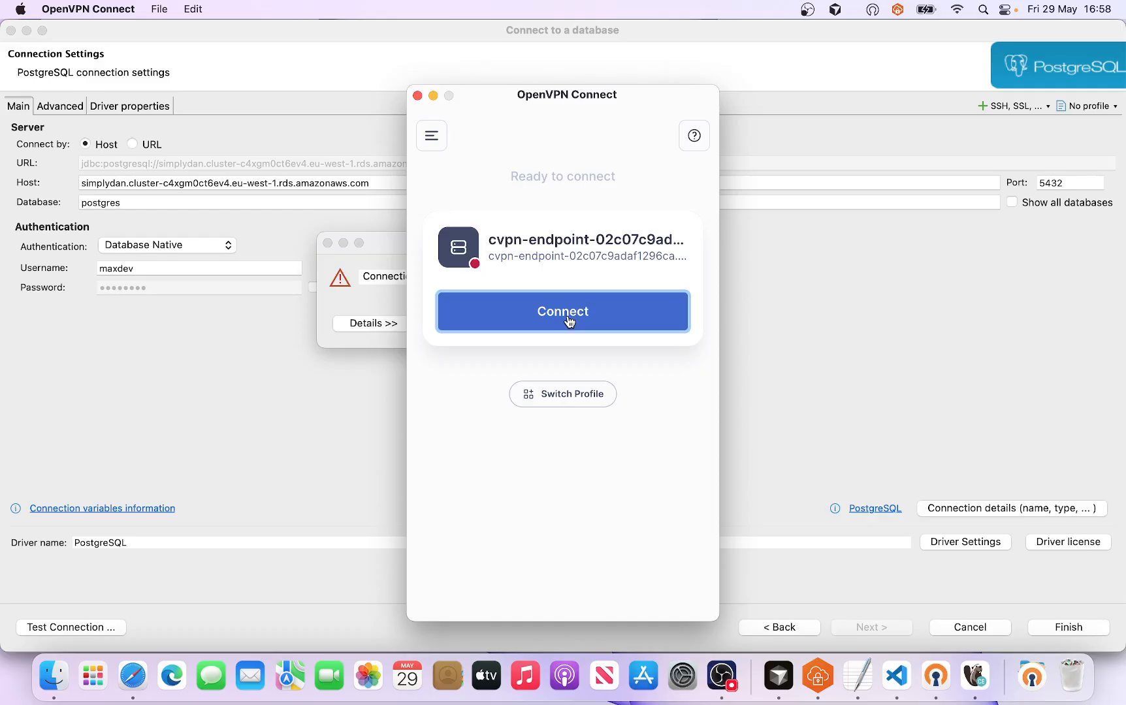
pyautogui.click(569, 320)
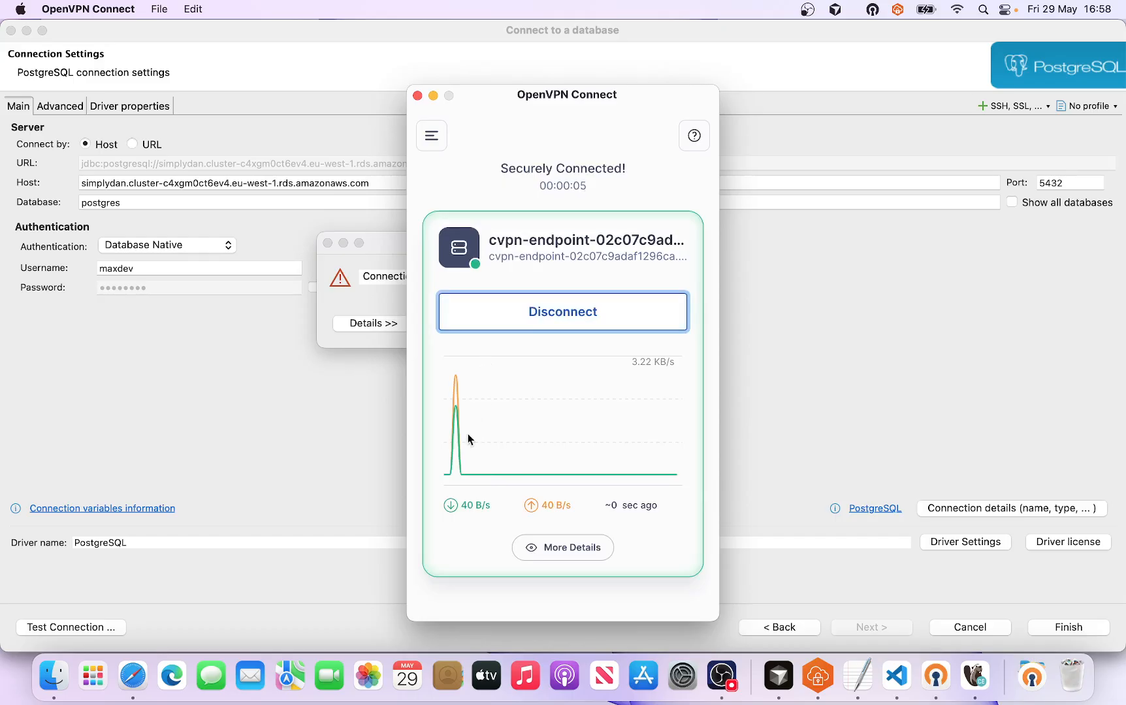
pyautogui.click(241, 466)
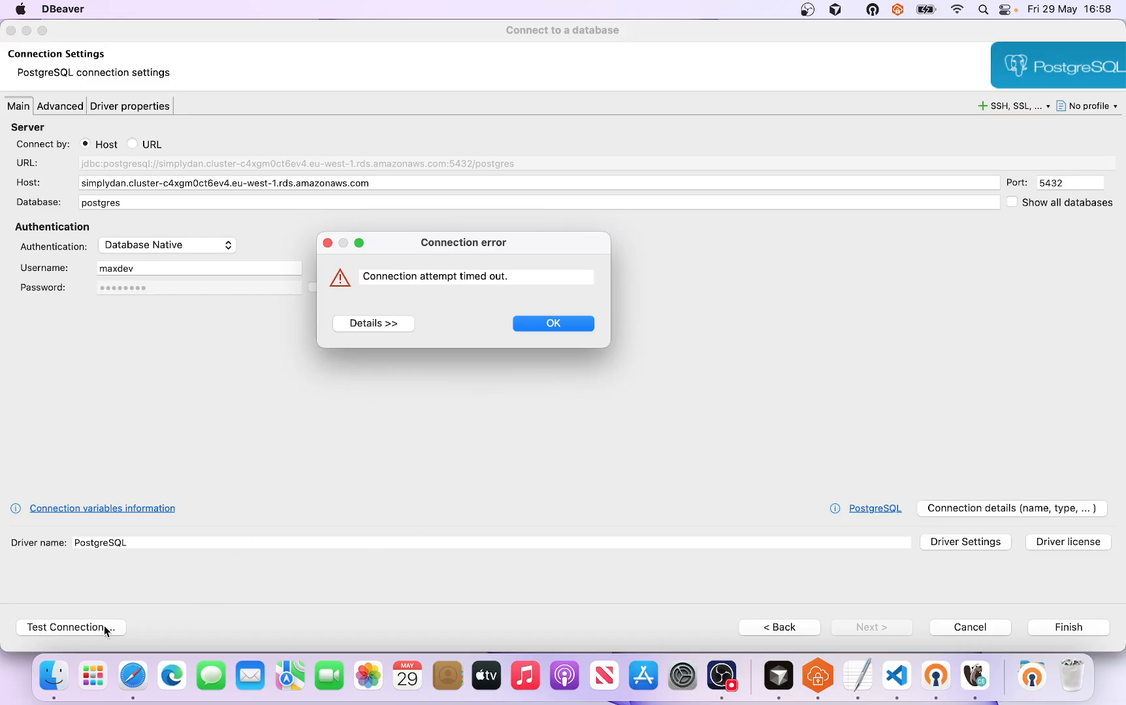
# - Test the PostgreSQL connection again over the VPN with the database password, and finish creating the connection
pyautogui.click(554, 324)
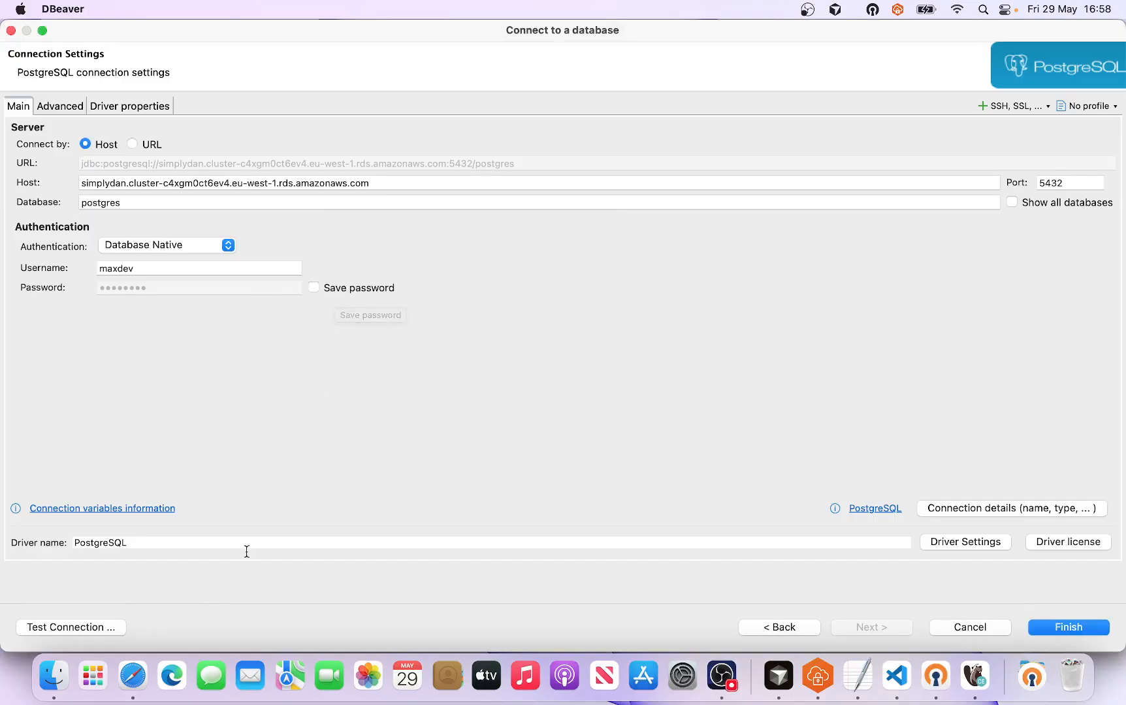
pyautogui.click(57, 629)
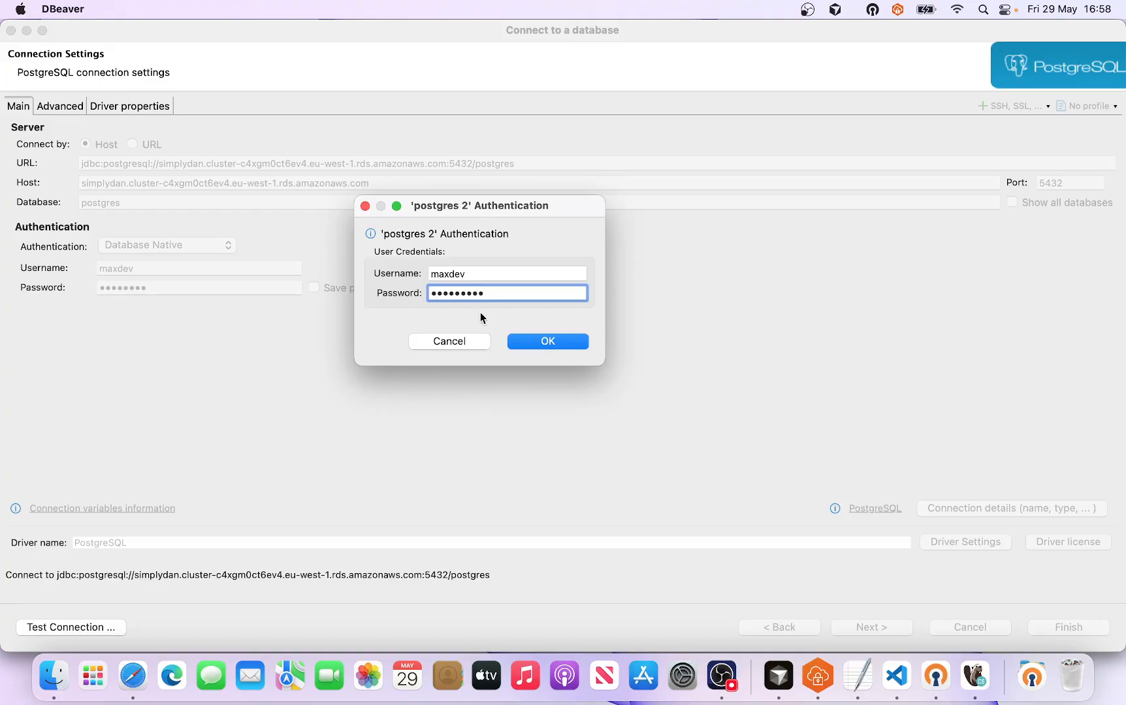
pyautogui.click(548, 342)
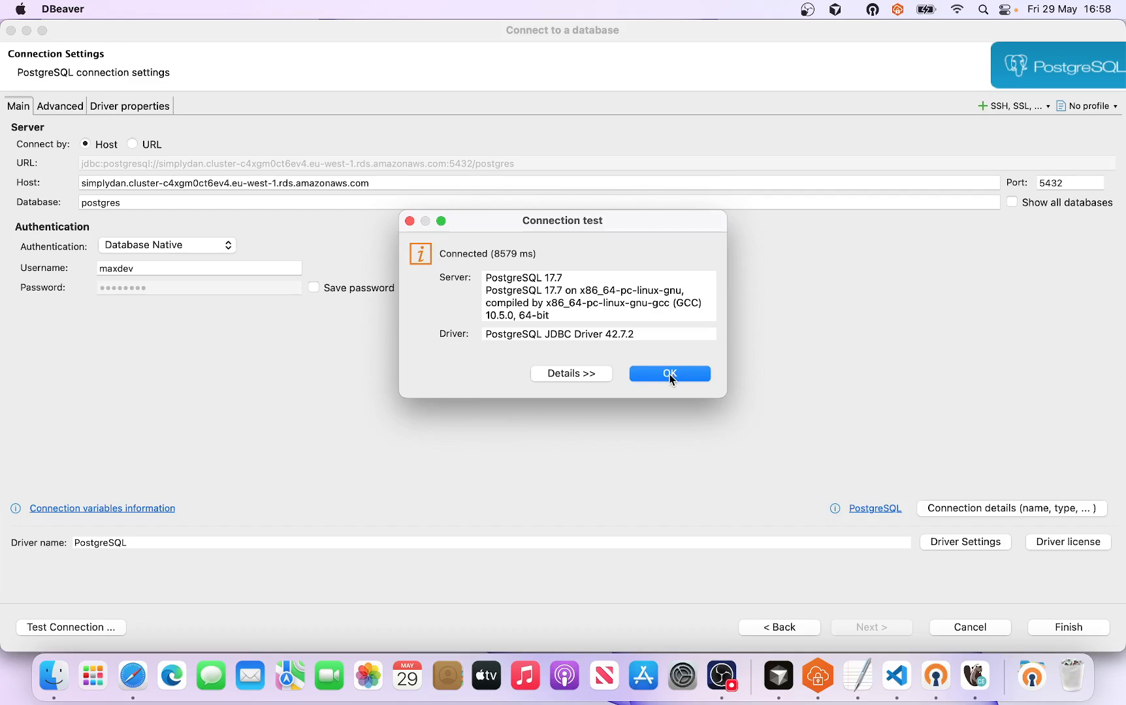
pyautogui.click(670, 375)
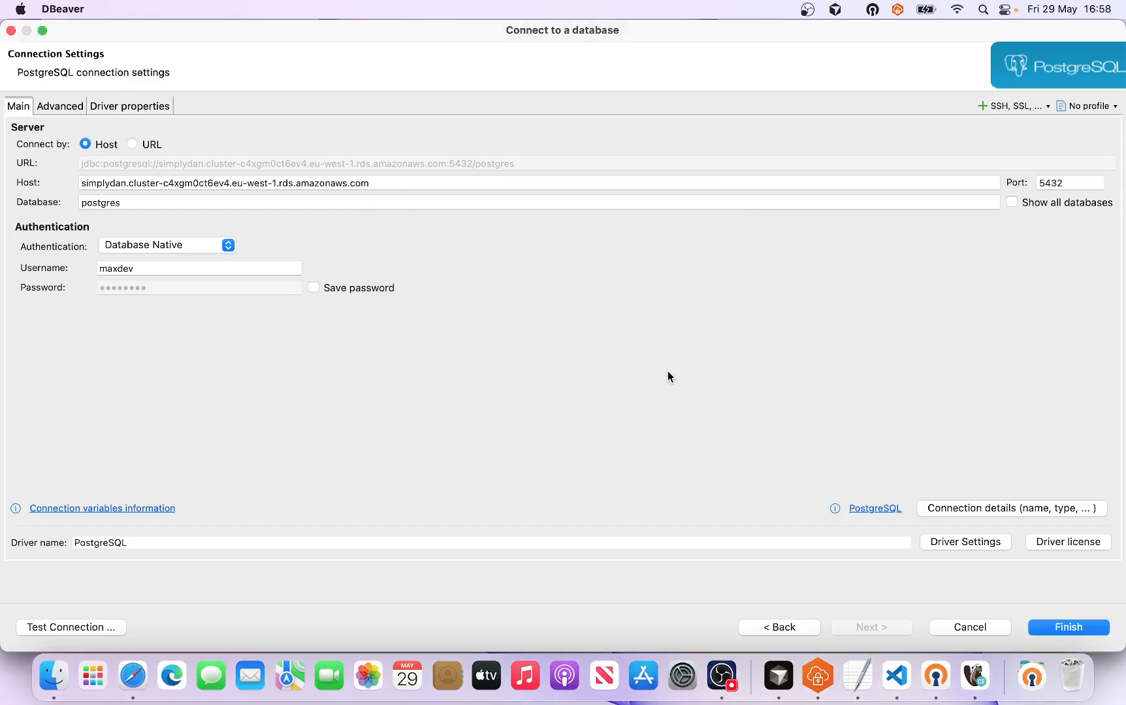
pyautogui.click(1071, 630)
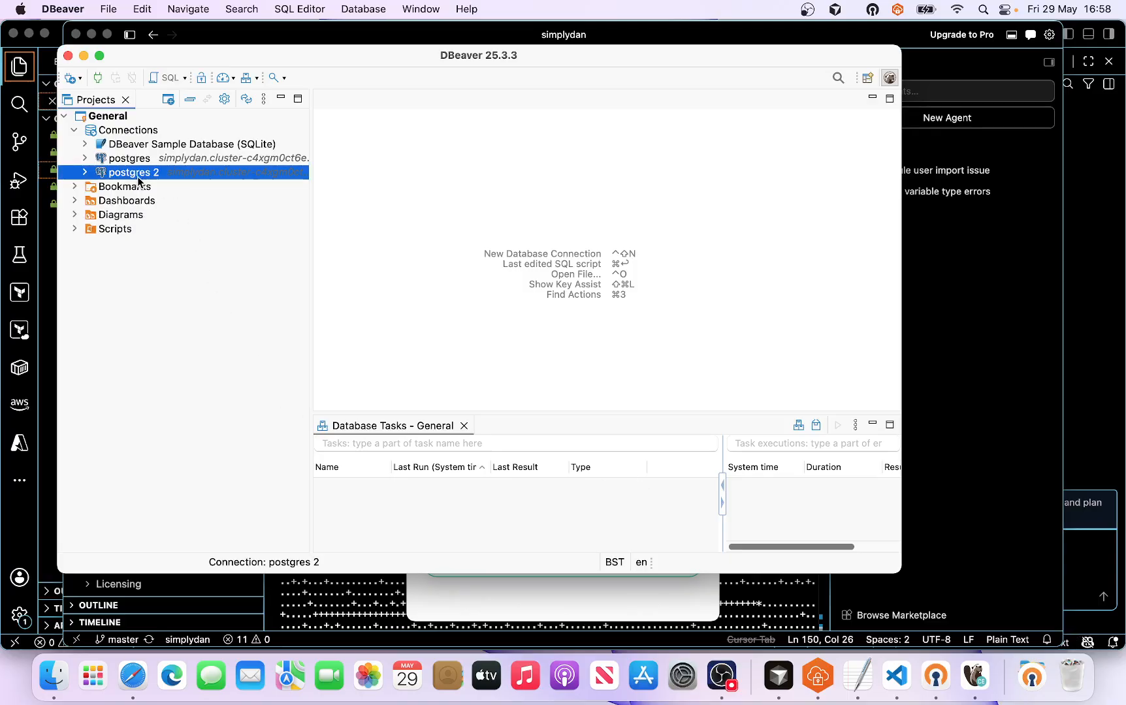
# - Open the postgres 2 connection by entering the database password, and widen the project tree to show the full host names
pyautogui.click(84, 172)
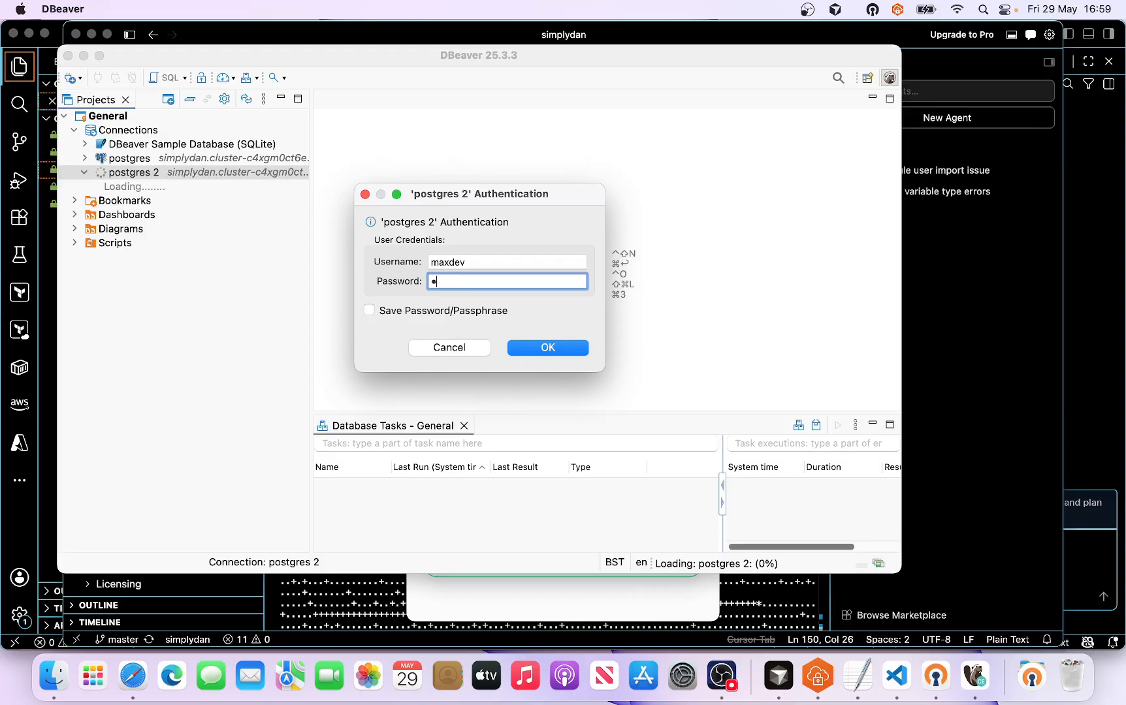
pyautogui.write('••••••••')
pyautogui.click(566, 347)
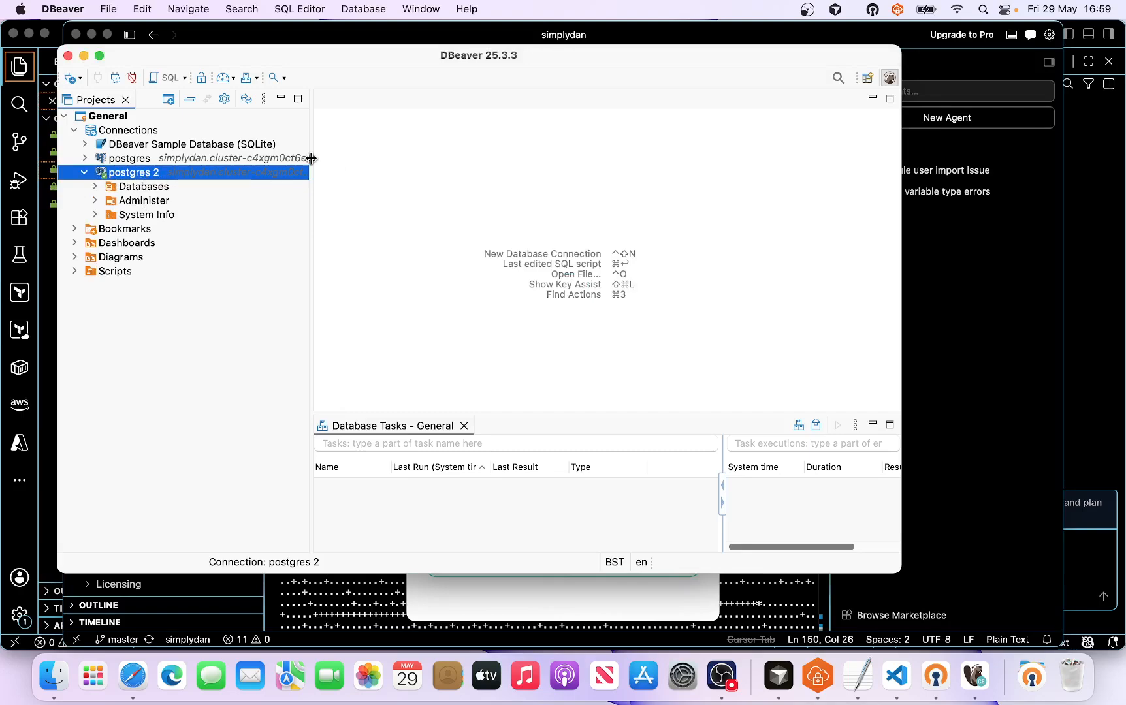
pyautogui.moveTo(311, 161); pyautogui.dragTo(574, 177)
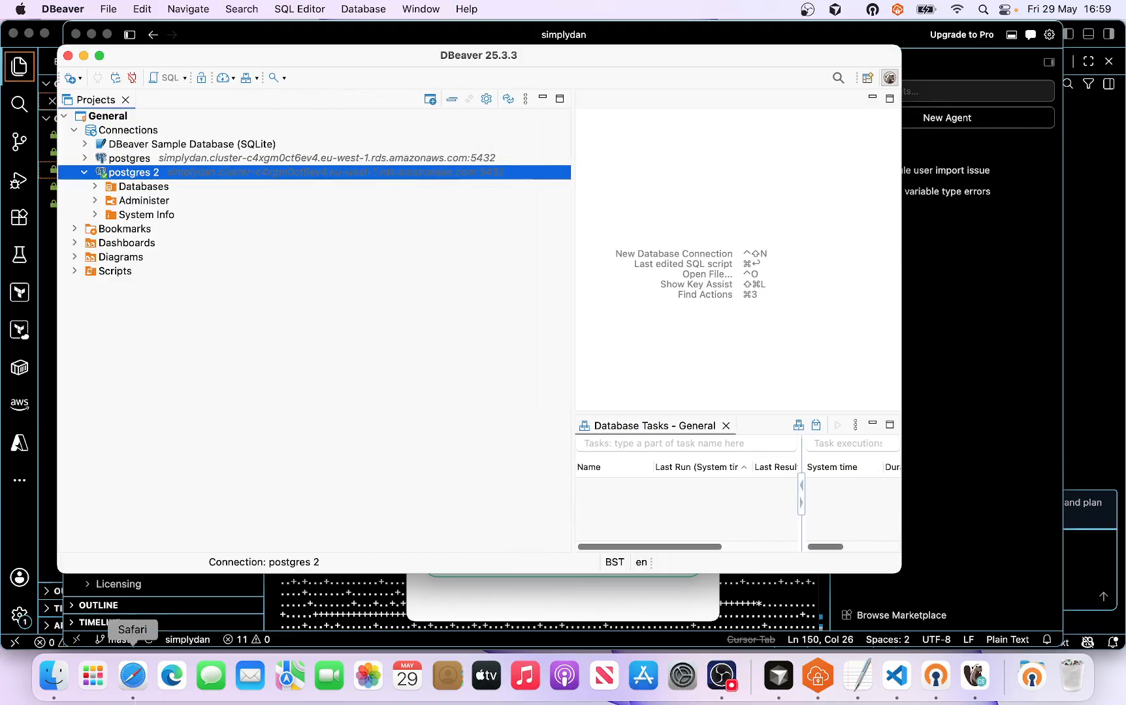
# - Switch to Safari and review the connectivity and security details of simplydan-instance-1 in the Aurora and RDS console
pyautogui.click(134, 678)
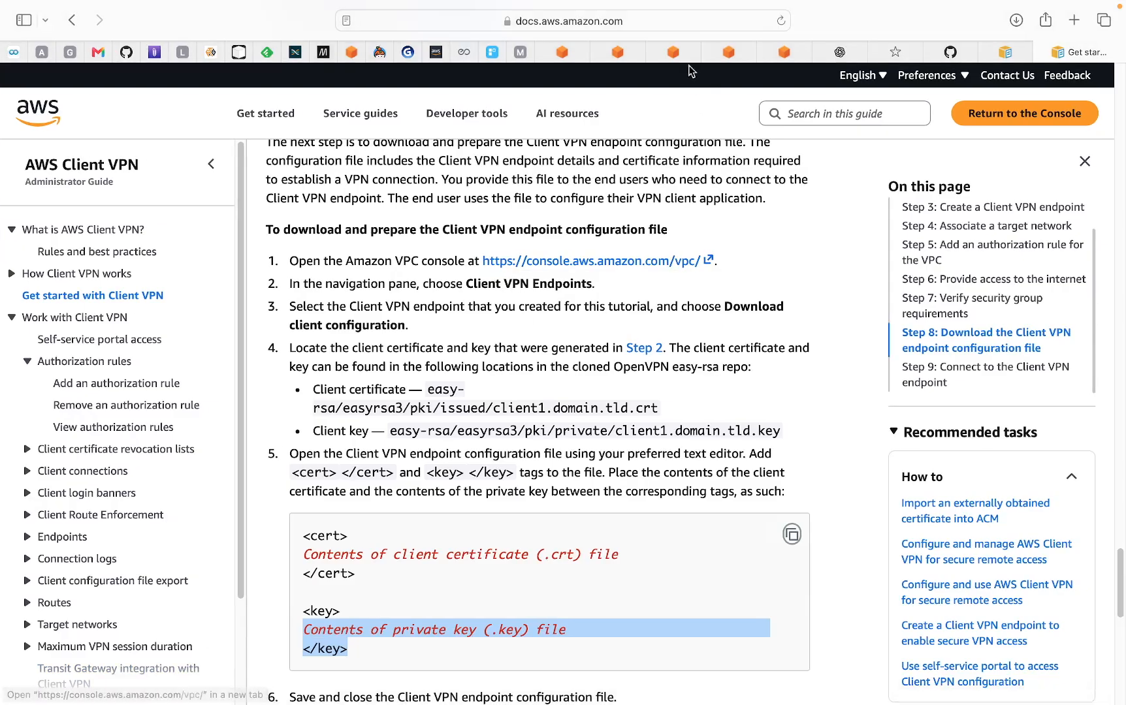
pyautogui.click(678, 53)
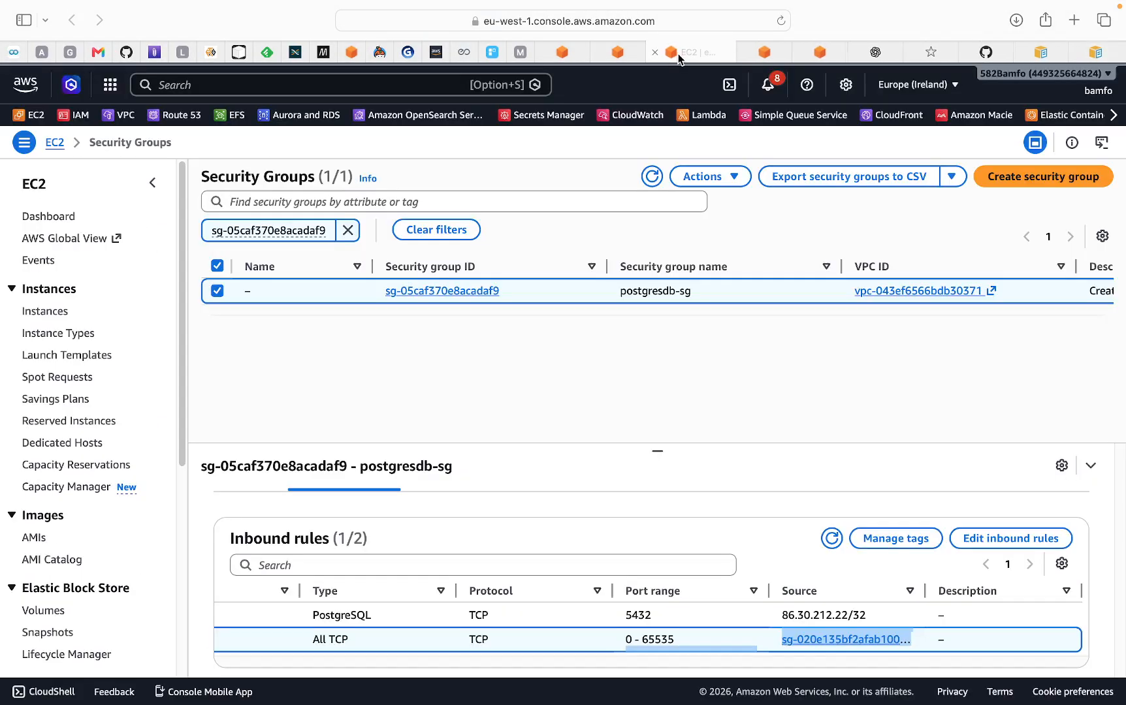
pyautogui.click(623, 52)
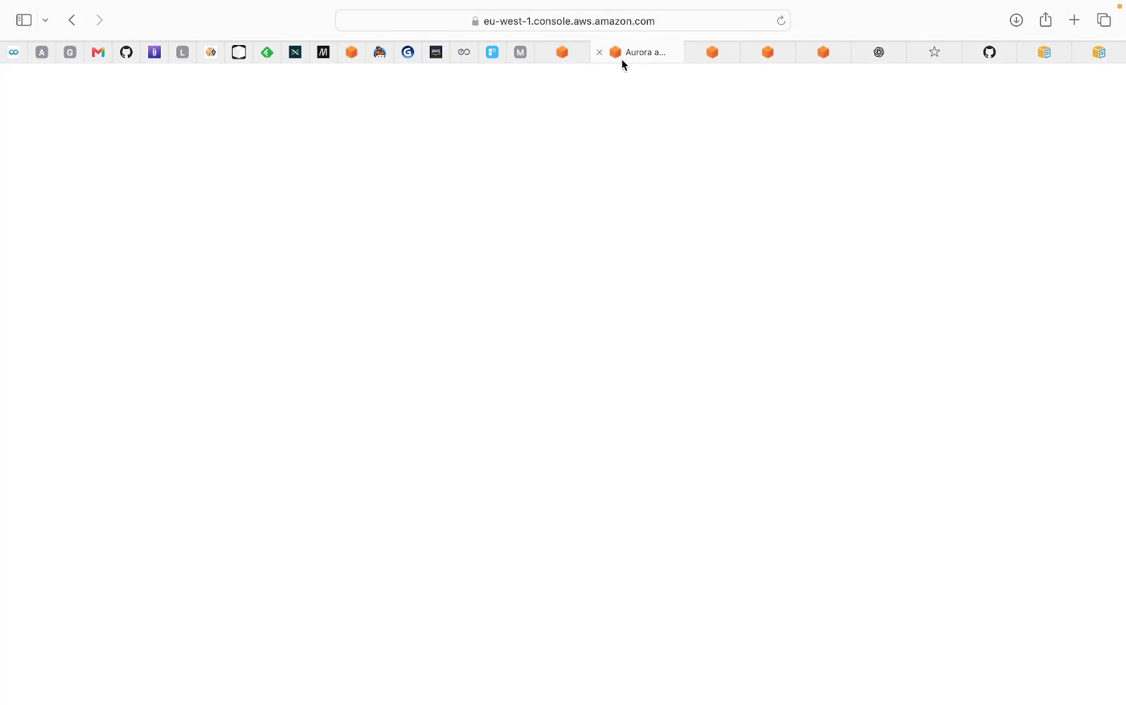
pyautogui.moveTo(748, 704)
pyautogui.moveTo(890, 704)
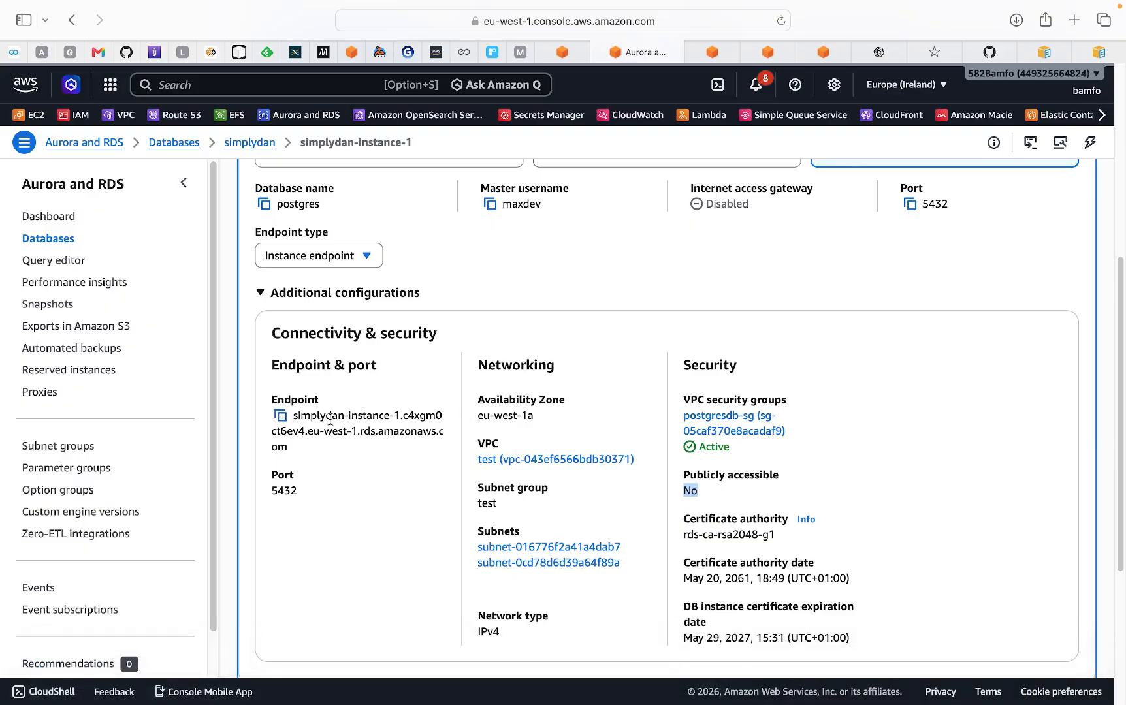
pyautogui.scroll(5, 369, 415)
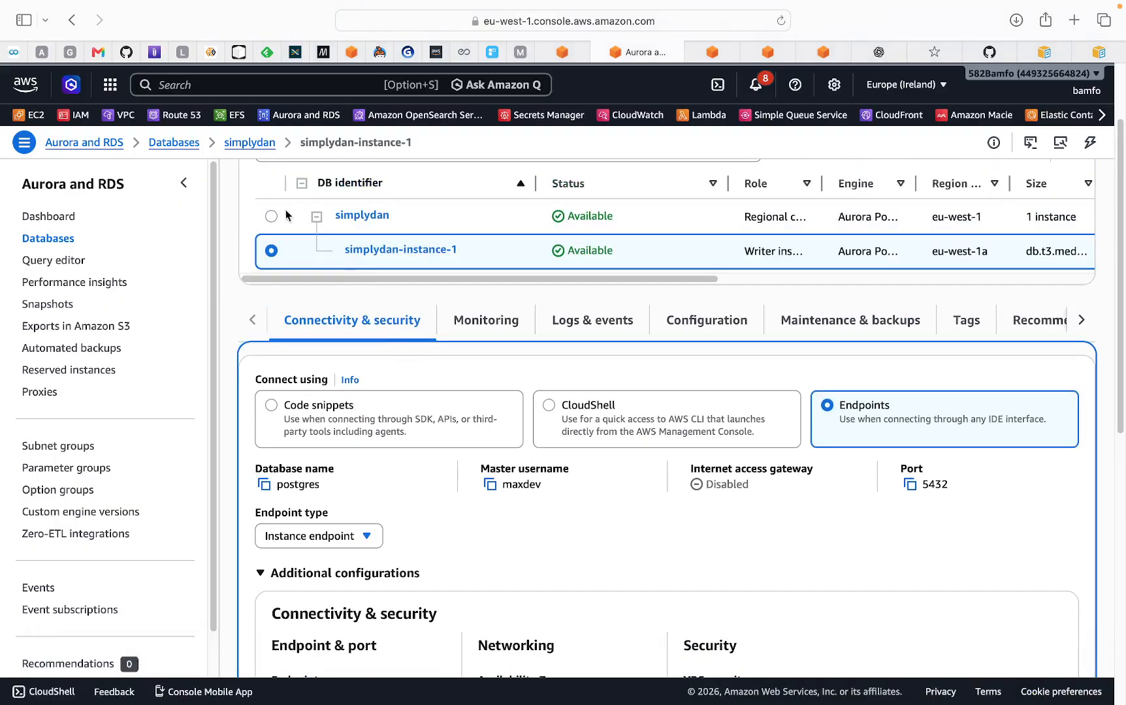
# - Select the simplydan cluster and show its Endpoints connection details to check the writer and reader endpoints
pyautogui.click(272, 217)
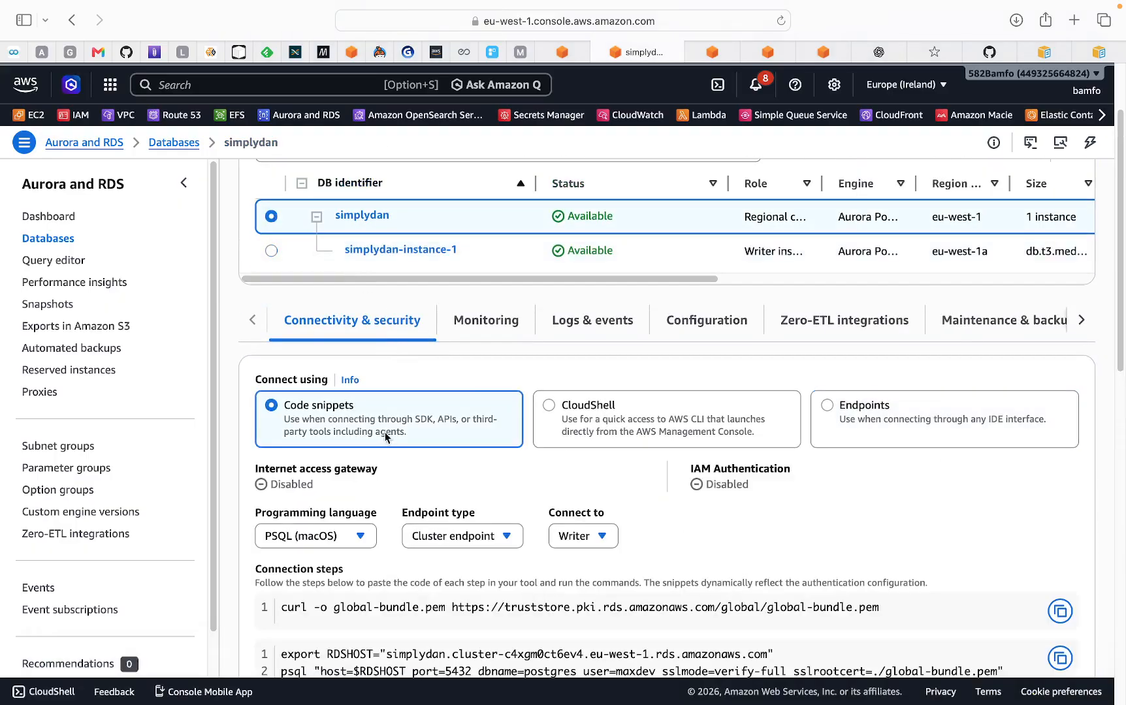
pyautogui.scroll(-1, 471, 469)
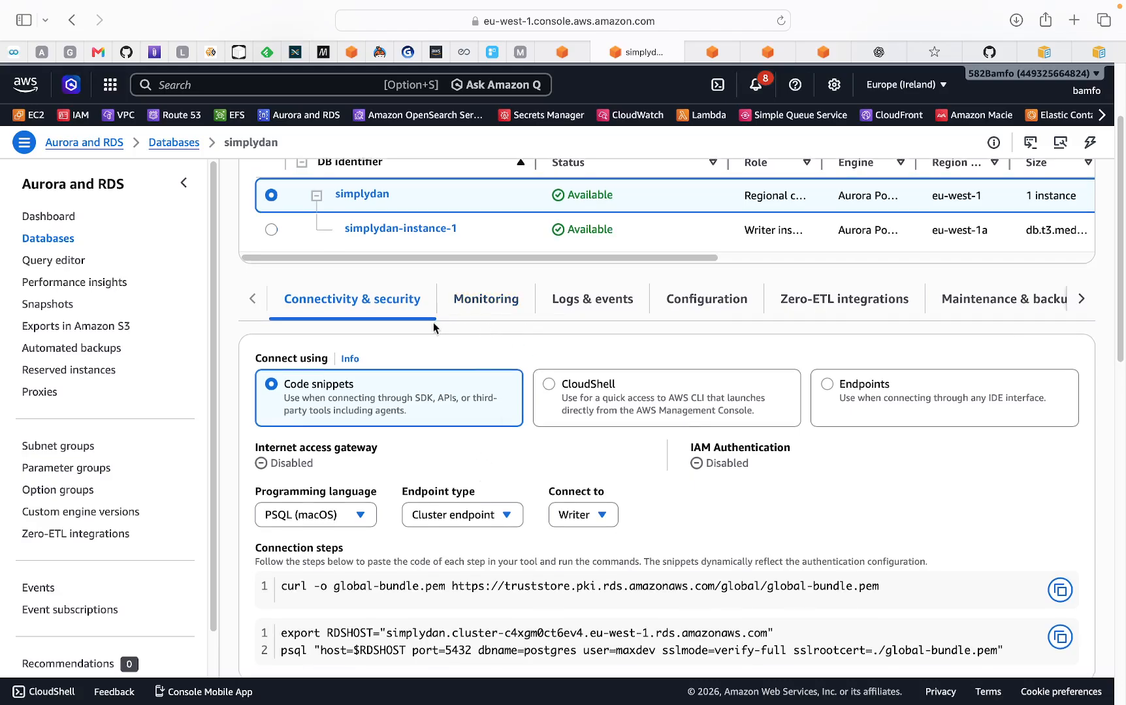
pyautogui.scroll(-15, 485, 431)
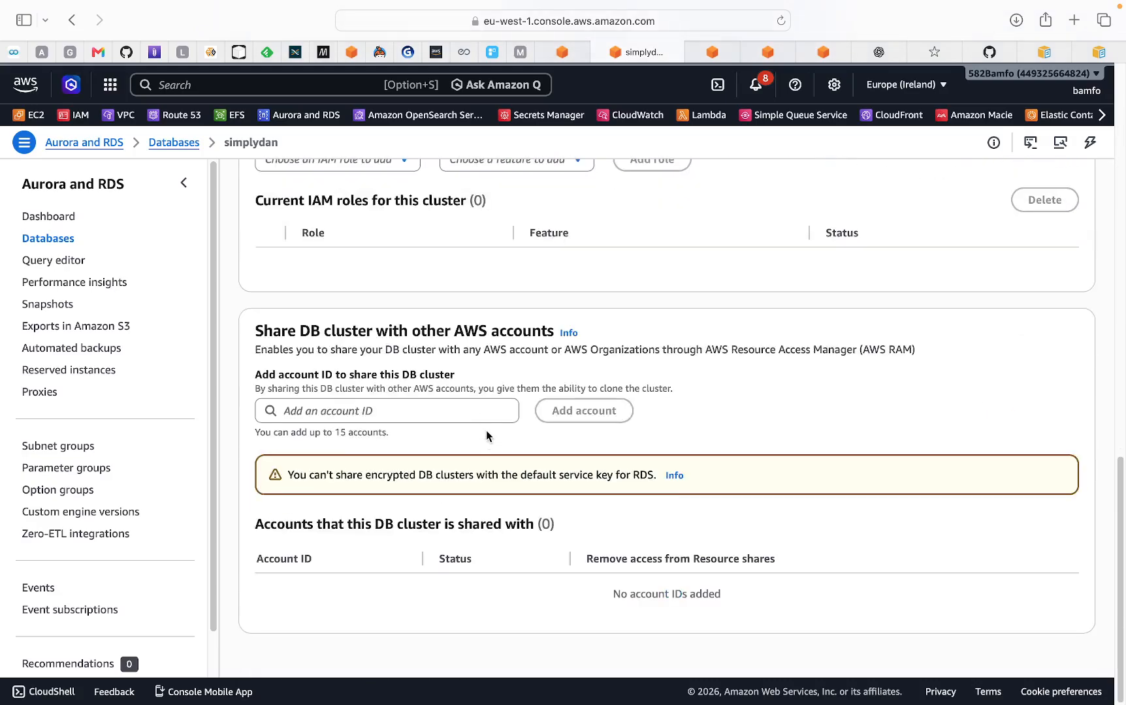
pyautogui.scroll(15, 485, 431)
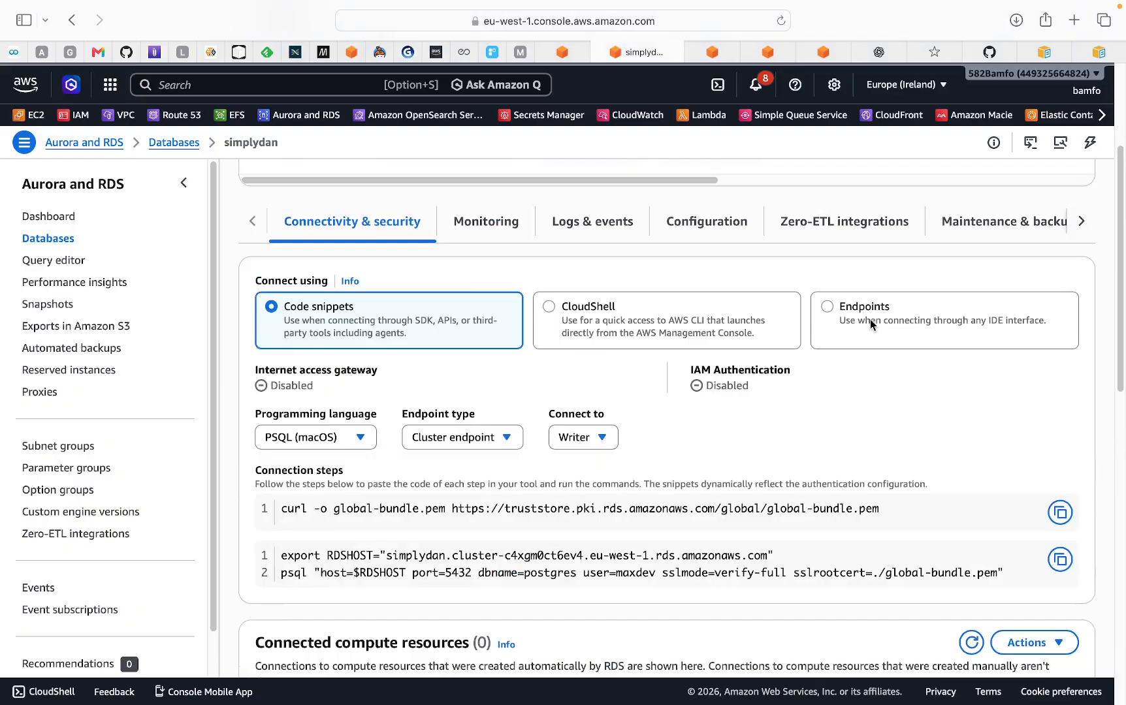
pyautogui.click(871, 325)
pyautogui.scroll(-1, 390, 552)
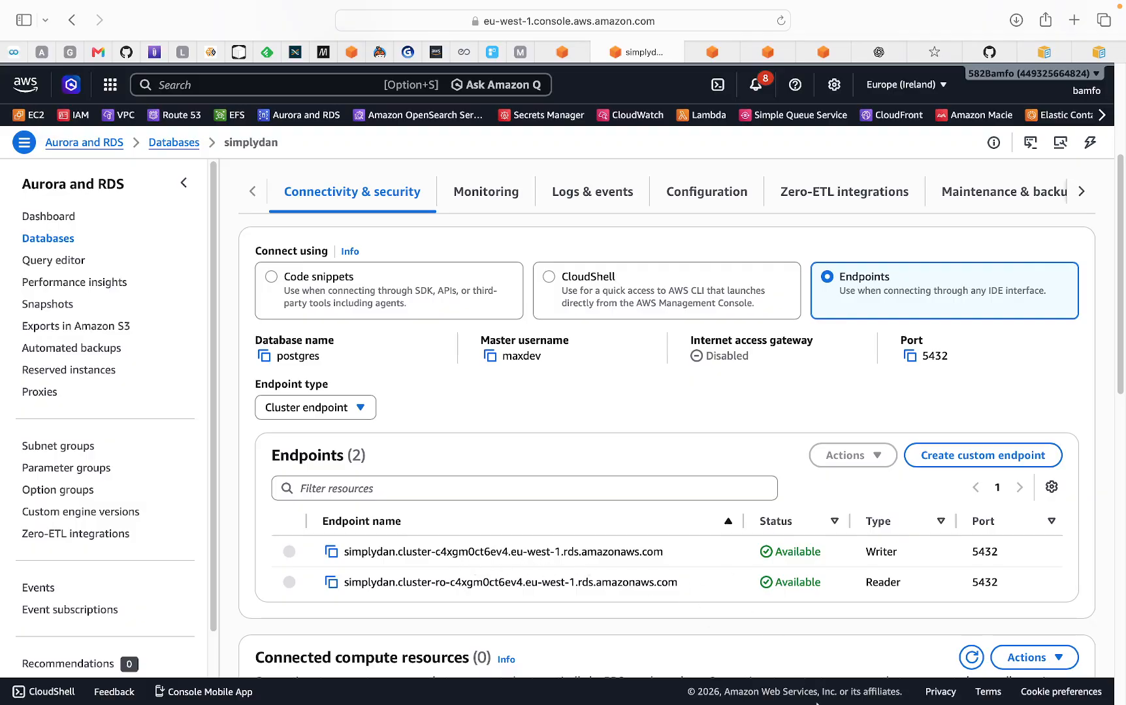
# - Return to DBeaver and expand the postgres database under the postgres 2 connection to examine its contents
pyautogui.moveTo(847, 698)
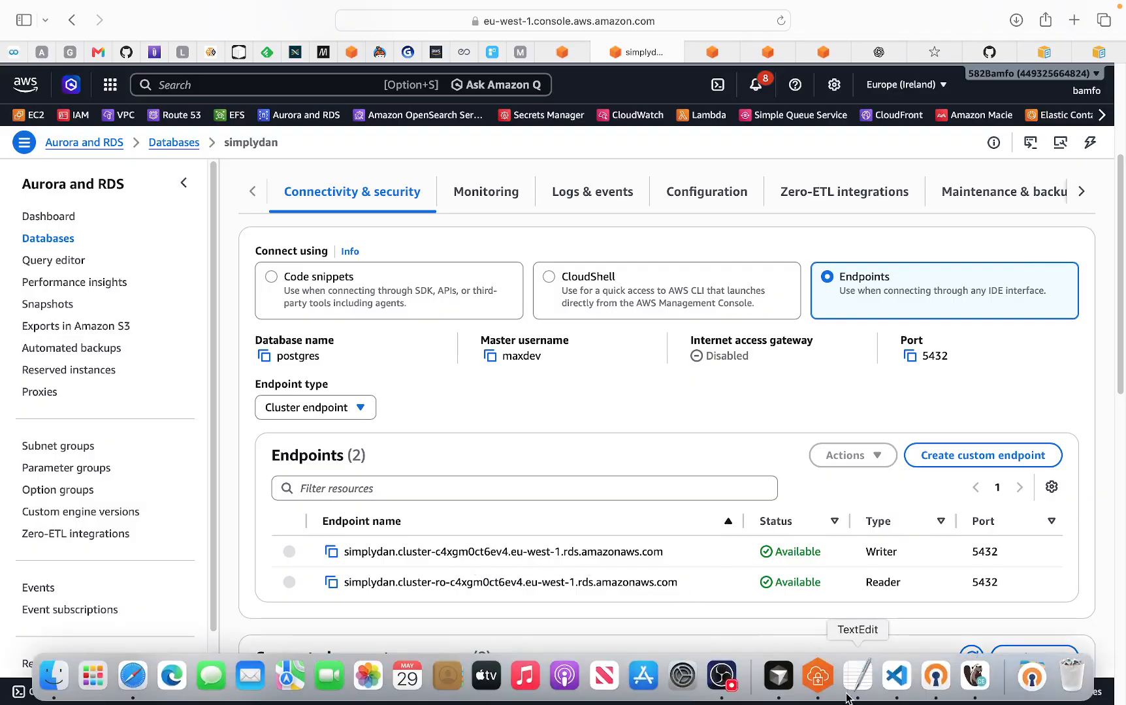
pyautogui.click(975, 676)
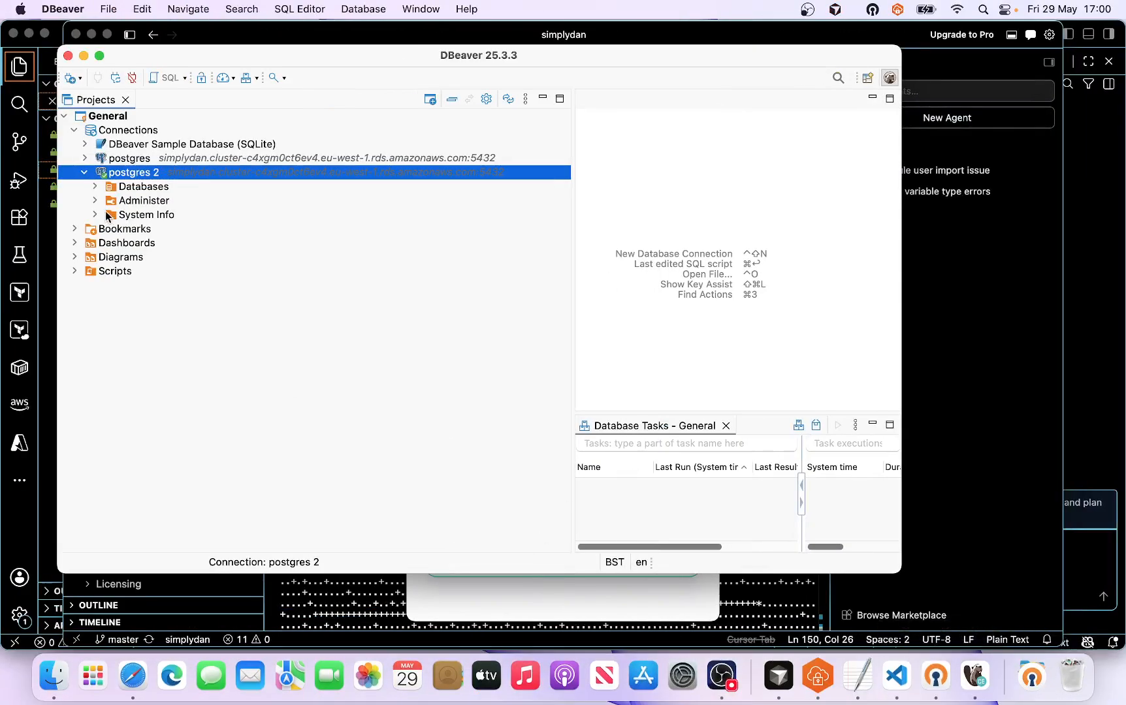
pyautogui.click(98, 187)
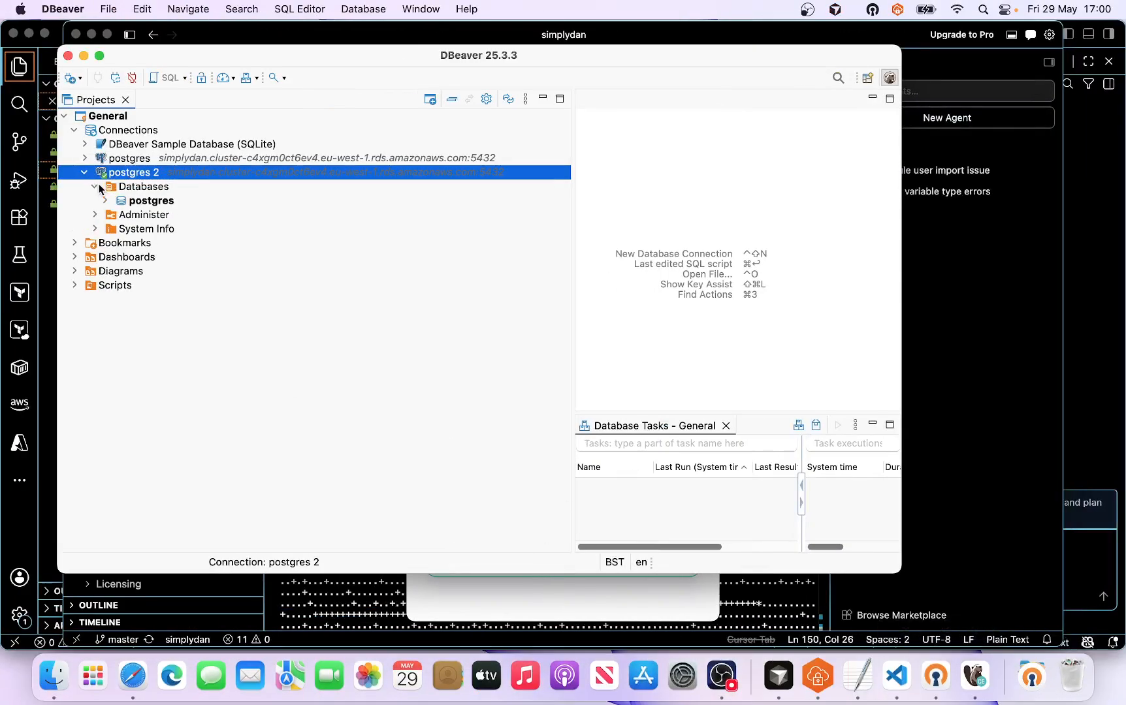
pyautogui.click(105, 201)
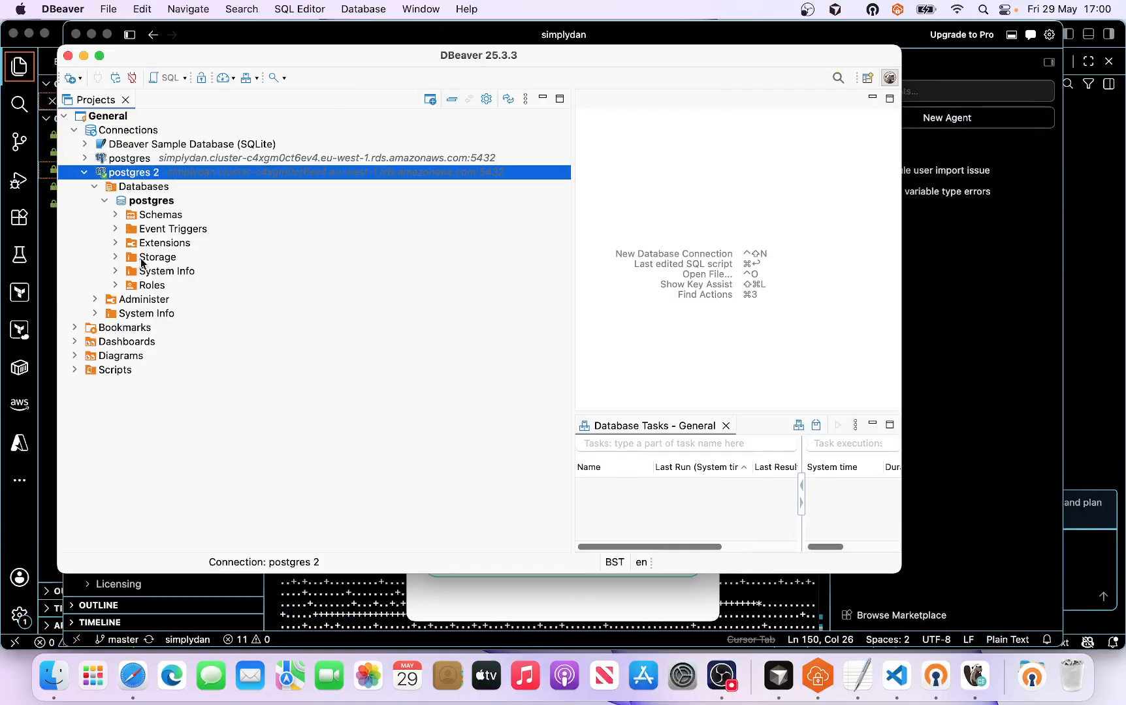